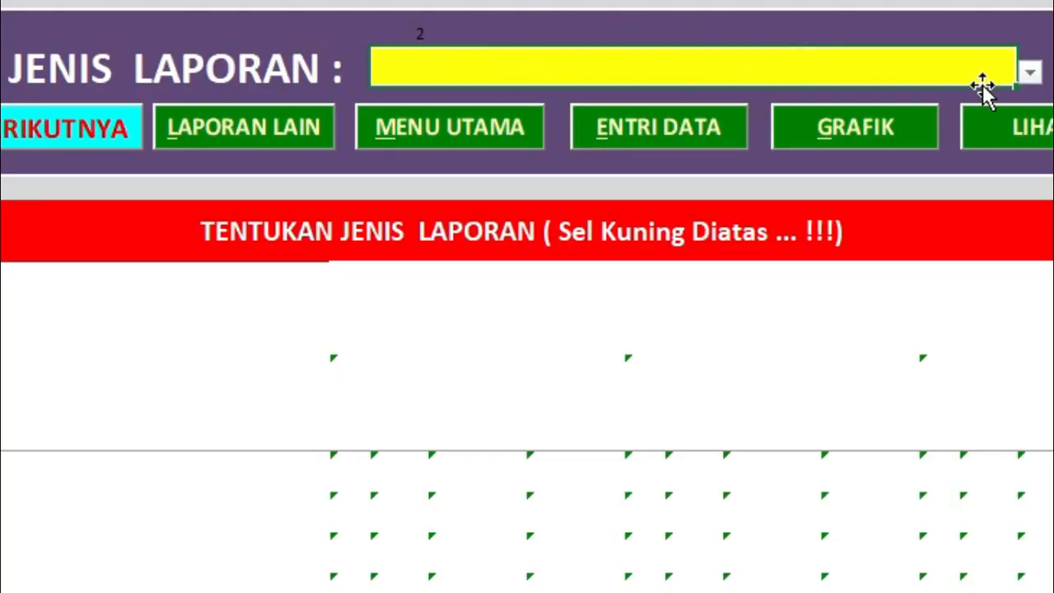
Switch the JENIS LAPORAN report type between LAPORAN BULANAN FORM 2 and FORM 1, ending on LAPORAN BULANAN FORM 2.
{"action": "left_click", "coordinate": [1028, 72]}
{"action": "left_click", "coordinate": [698, 109]}
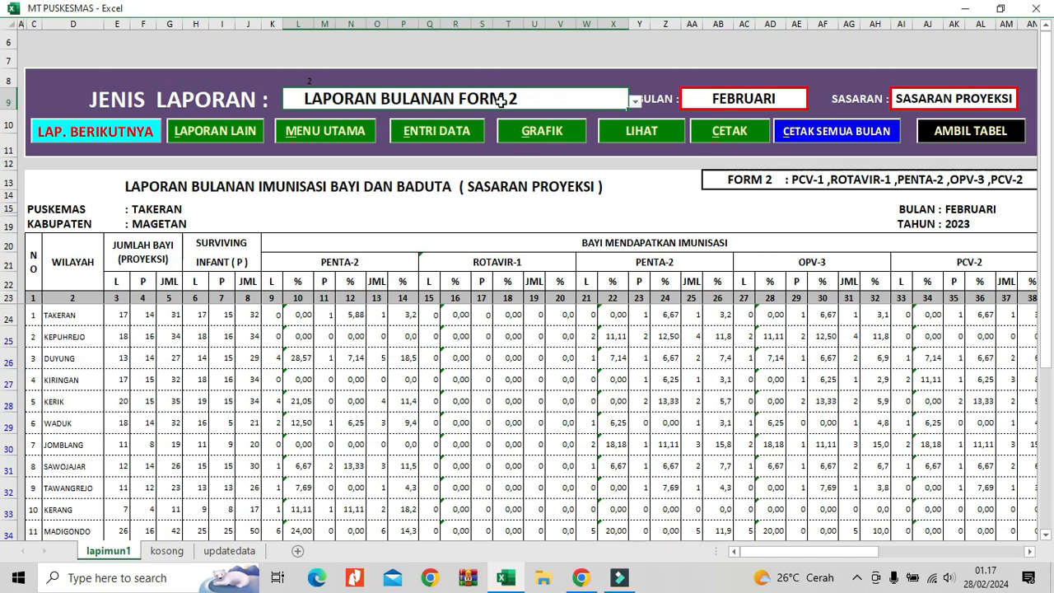
{"action": "left_click", "coordinate": [636, 102]}
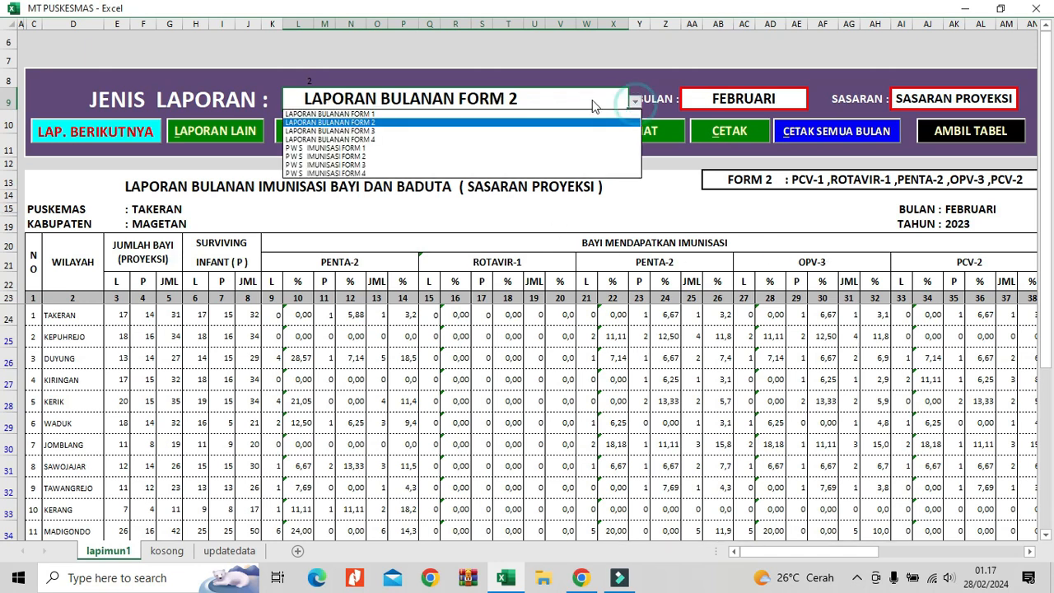
{"action": "left_click", "coordinate": [461, 114]}
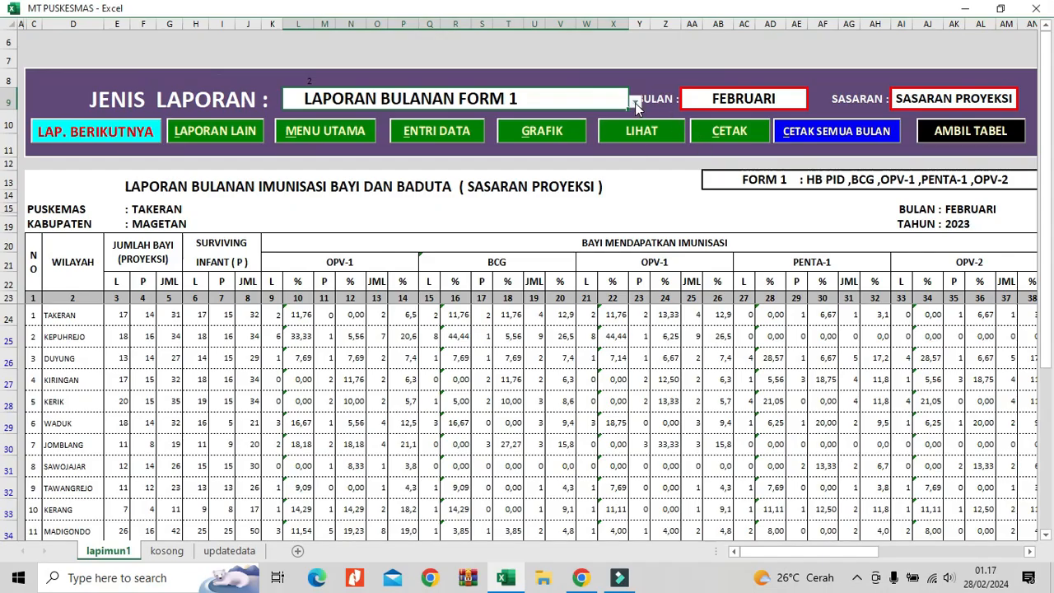
{"action": "left_click", "coordinate": [637, 102]}
{"action": "left_click", "coordinate": [482, 122]}
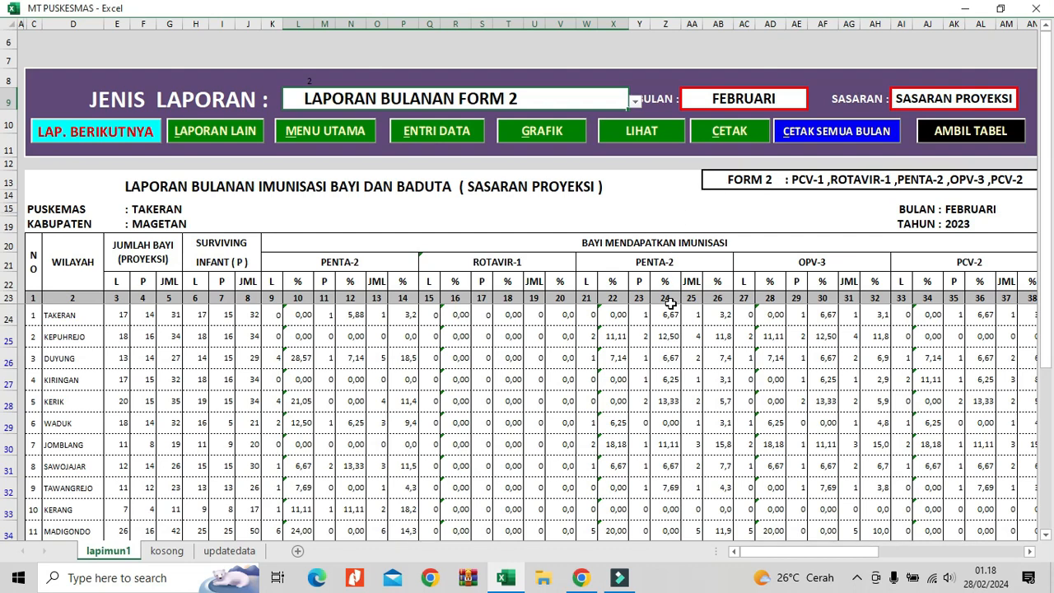
Examine the antigen column headings of the report and the form description above them.
{"action": "left_click_drag", "start_coordinate": [759, 554], "coordinate": [708, 549]}
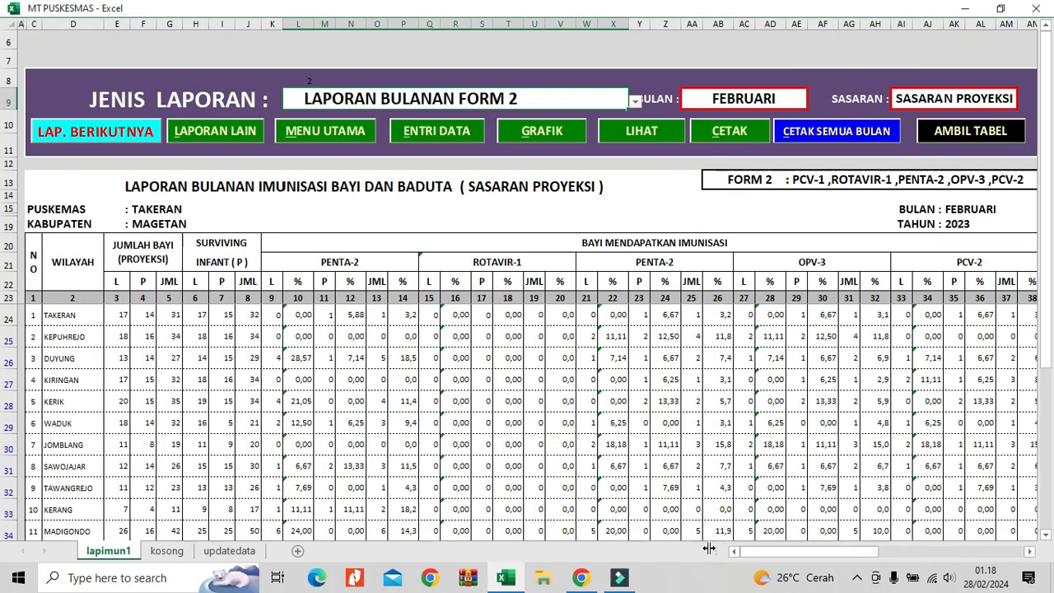
{"action": "left_click_drag", "start_coordinate": [392, 261], "coordinate": [947, 266]}
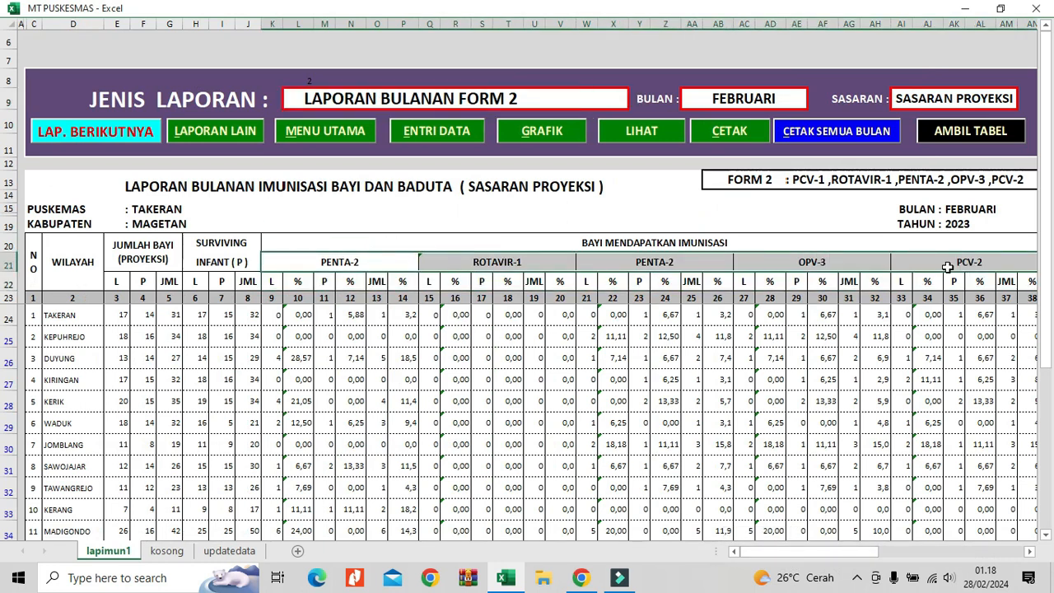
{"action": "left_click", "coordinate": [782, 180]}
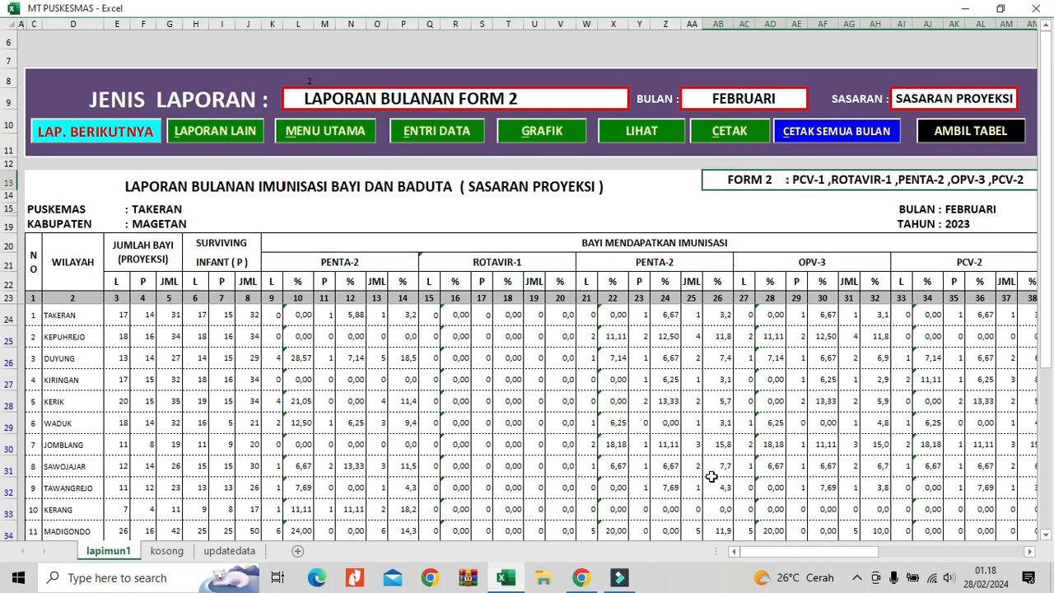
Examine the report reference table in columns AU to BB and the VLOOKUP syntax note below it.
{"action": "left_click_drag", "start_coordinate": [772, 552], "coordinate": [887, 550]}
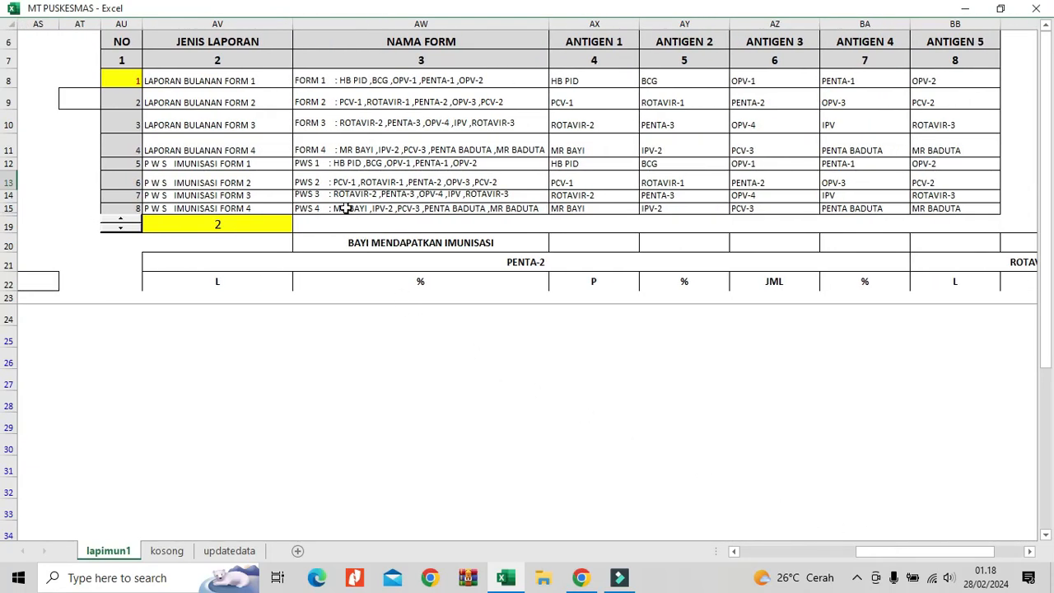
{"action": "left_click_drag", "start_coordinate": [347, 195], "coordinate": [347, 243]}
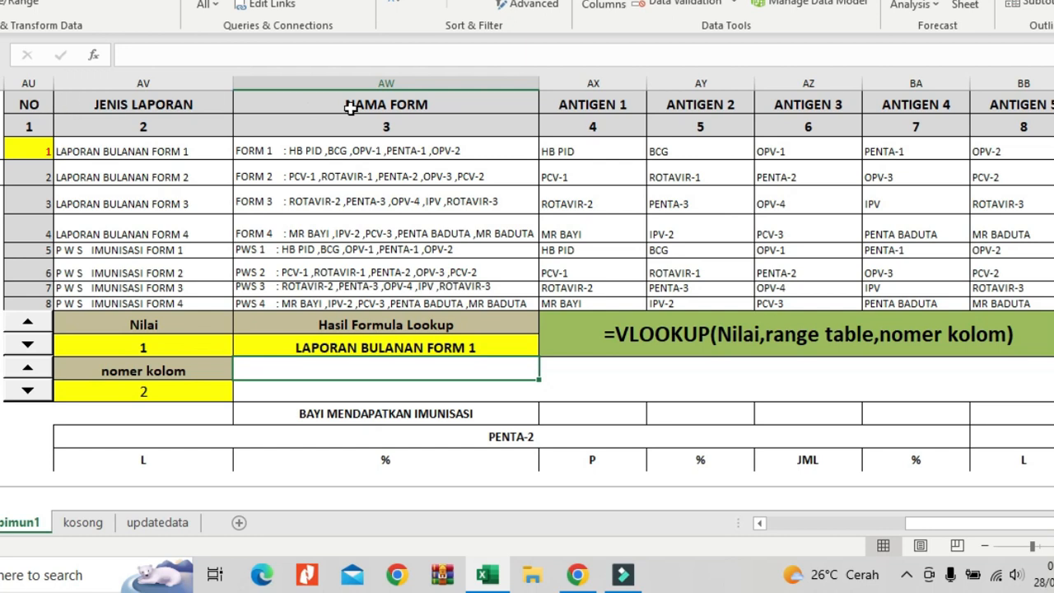
{"action": "left_click", "coordinate": [402, 388]}
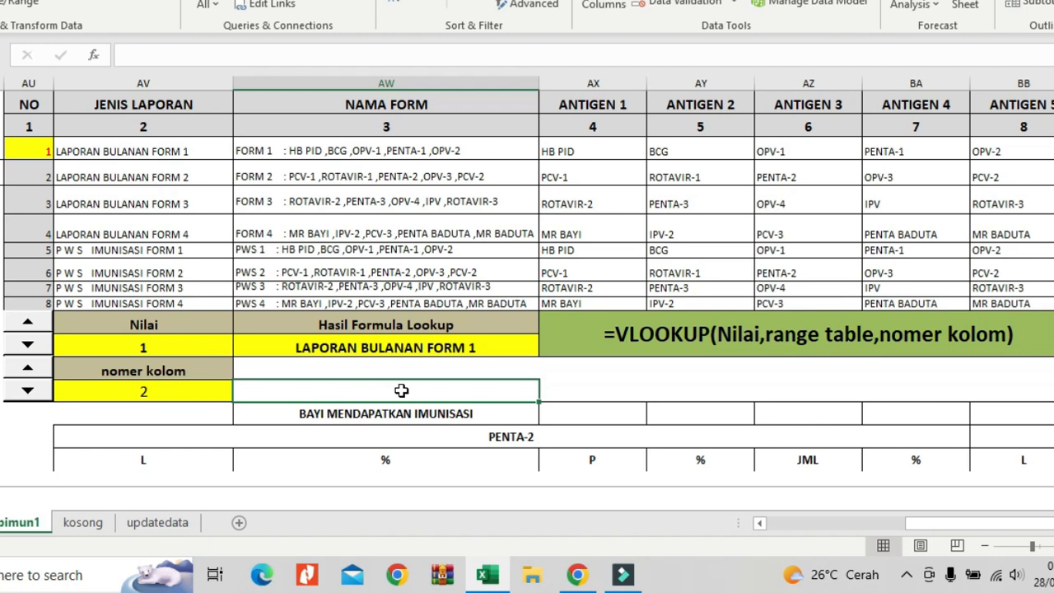
{"action": "left_click", "coordinate": [586, 338]}
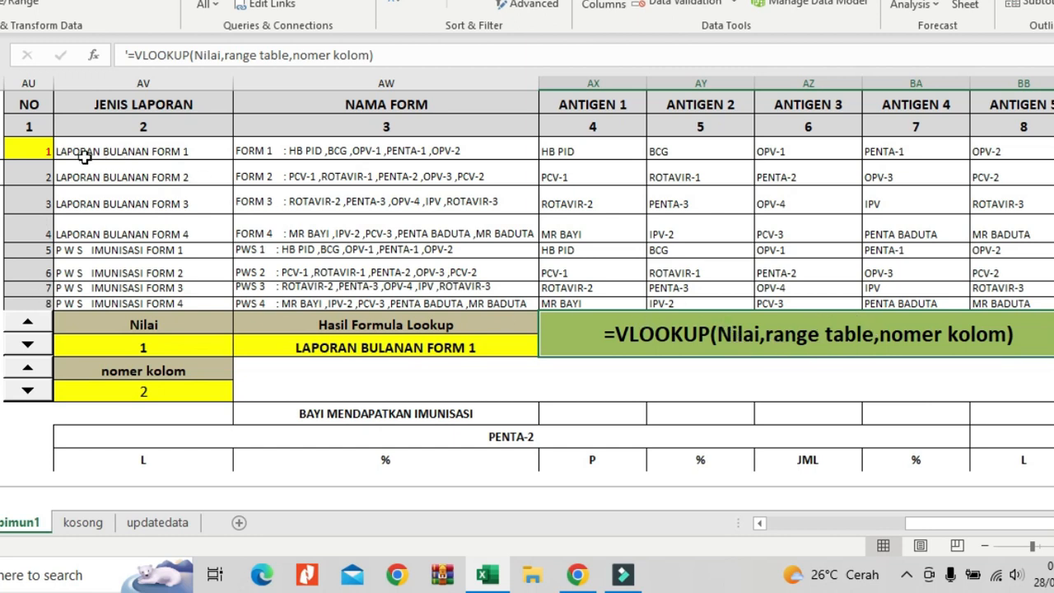
Highlight the lookup table range AU8:BB15 and trace its first record across the numbered columns.
{"action": "left_click", "coordinate": [38, 147]}
{"action": "left_click_drag", "start_coordinate": [38, 146], "coordinate": [999, 303]}
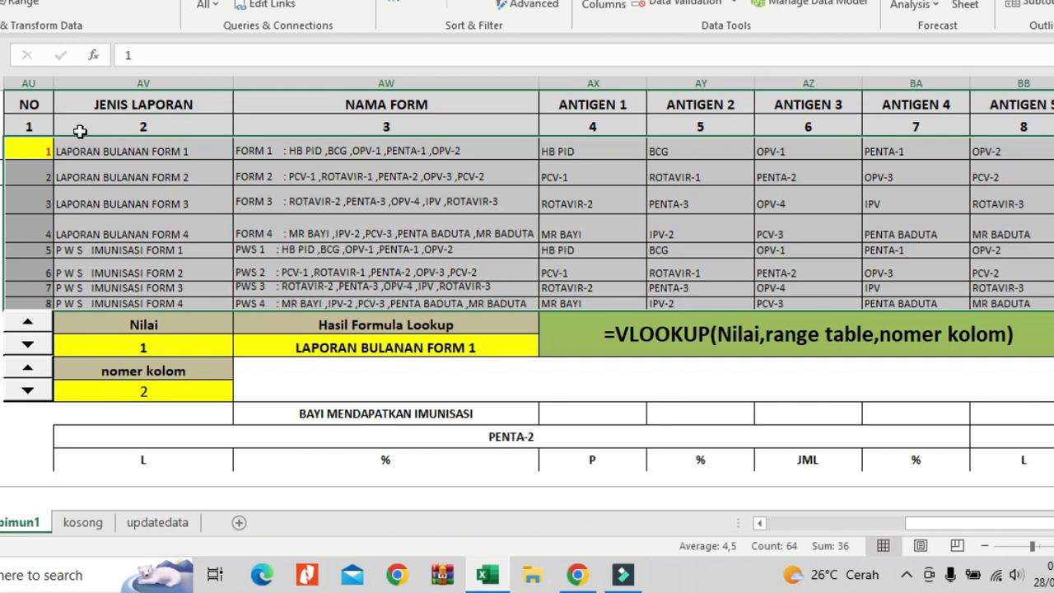
{"action": "left_click", "coordinate": [359, 126]}
{"action": "left_click_drag", "start_coordinate": [42, 150], "coordinate": [129, 146]}
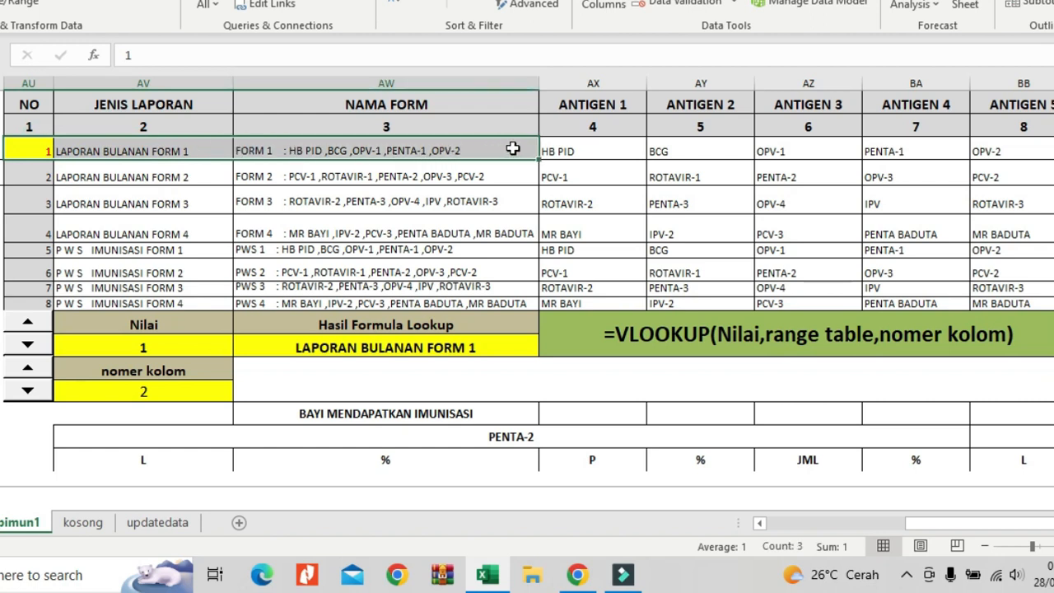
{"action": "left_click_drag", "start_coordinate": [512, 148], "coordinate": [557, 149]}
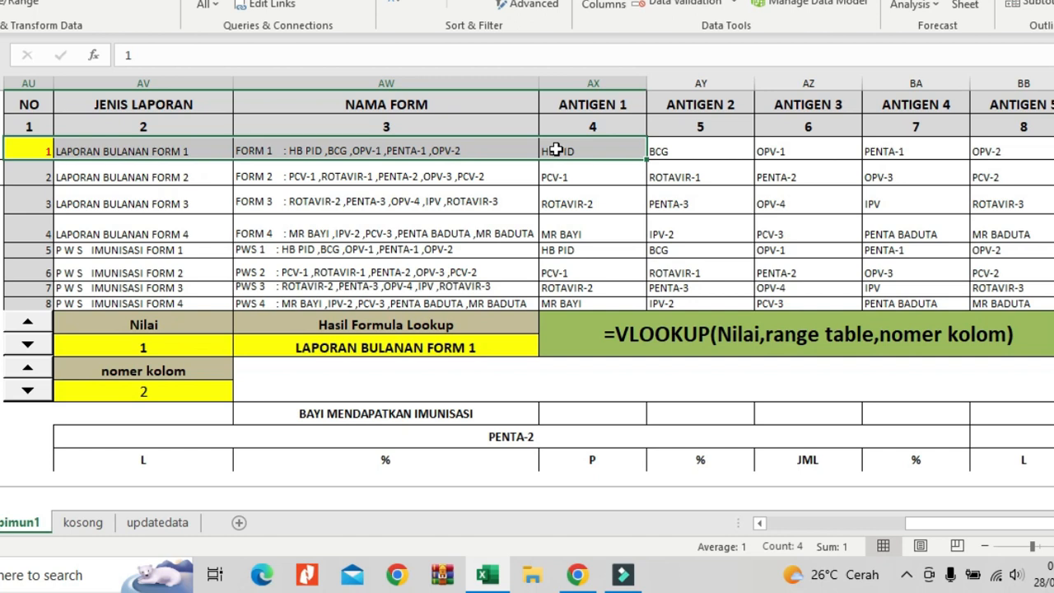
{"action": "left_click", "coordinate": [211, 340]}
{"action": "left_click_drag", "start_coordinate": [198, 152], "coordinate": [1013, 303]}
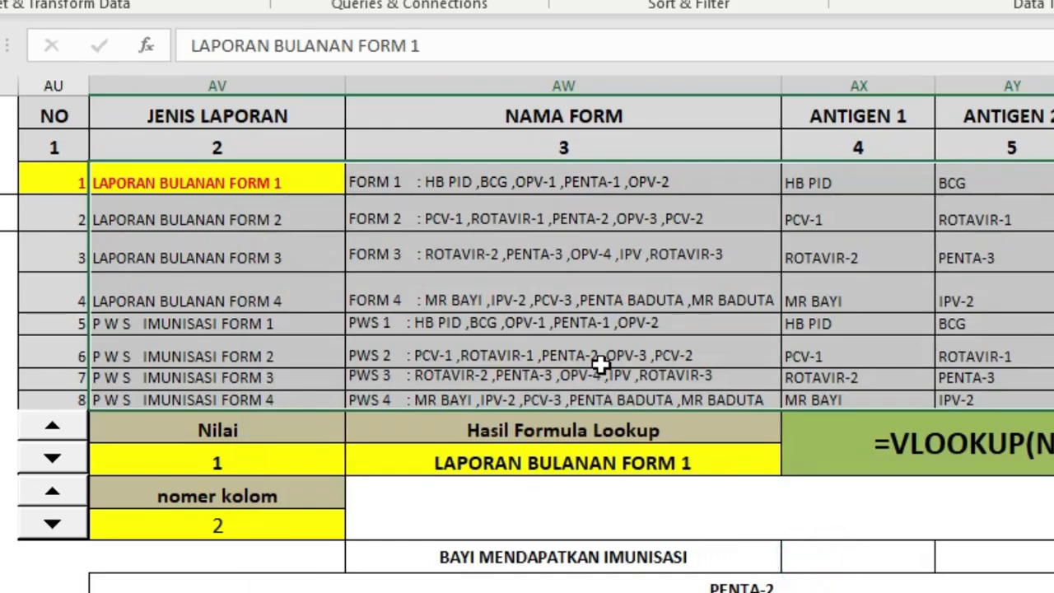
{"action": "left_click", "coordinate": [417, 274]}
Inspect the lookup value and table range arguments of the VLOOKUP formula in the Hasil Formula Lookup cell.
{"action": "left_click", "coordinate": [585, 465]}
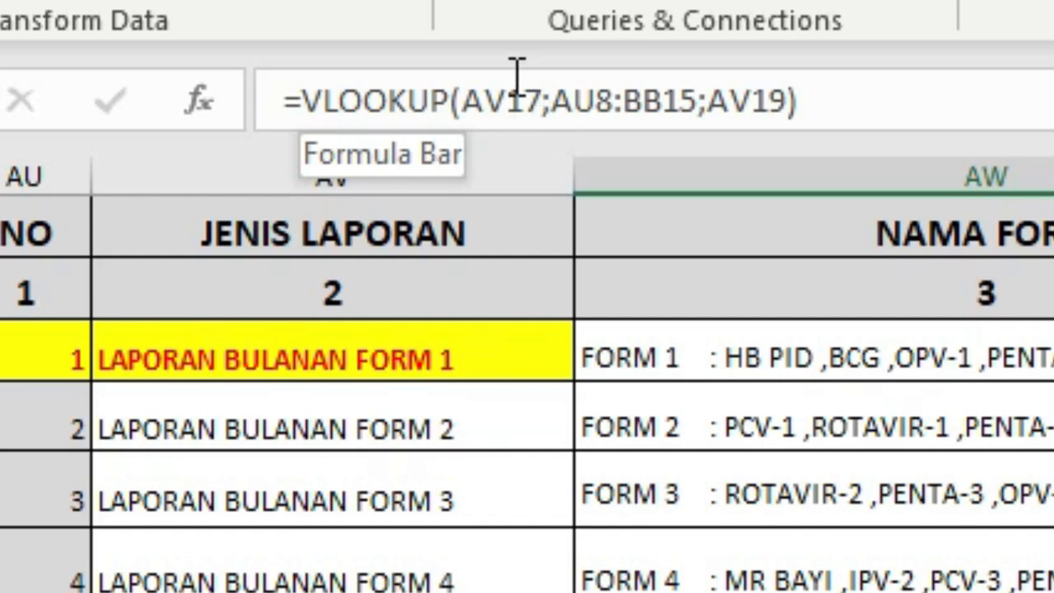
{"action": "left_click", "coordinate": [510, 107]}
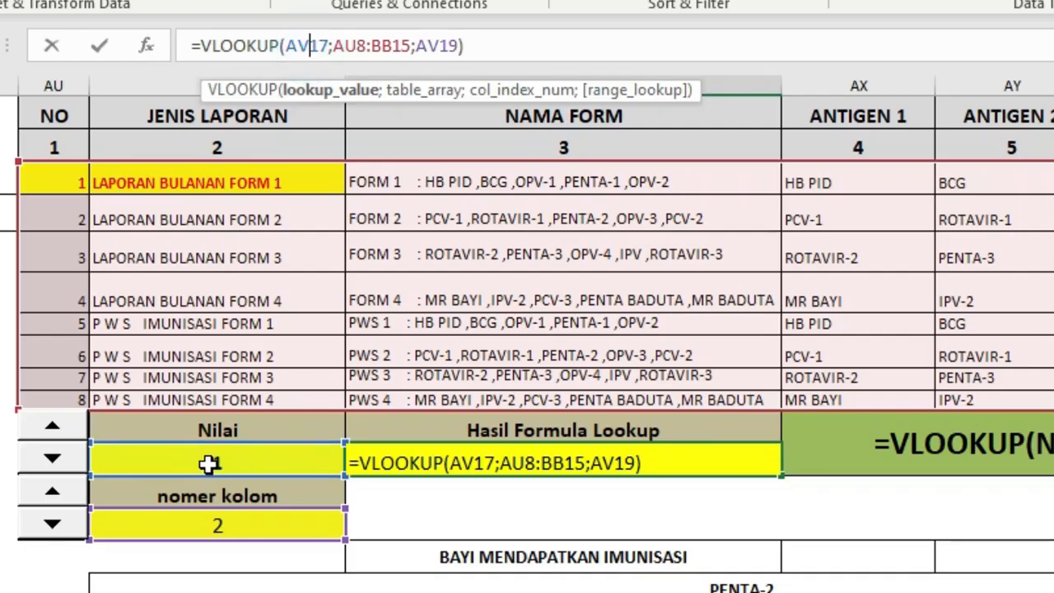
{"action": "left_click", "coordinate": [345, 45]}
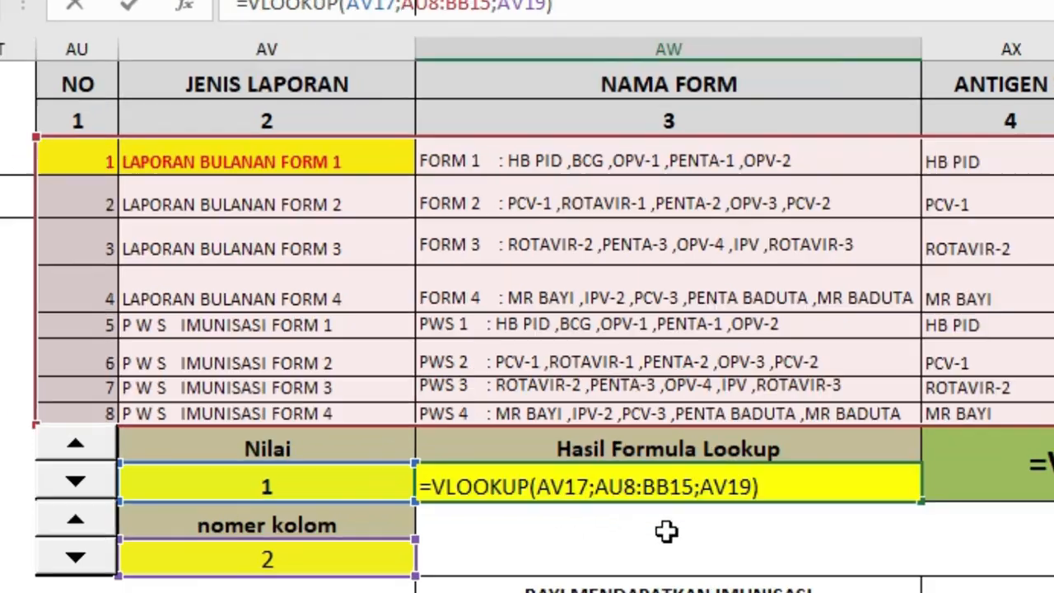
{"action": "key", "text": "Return"}
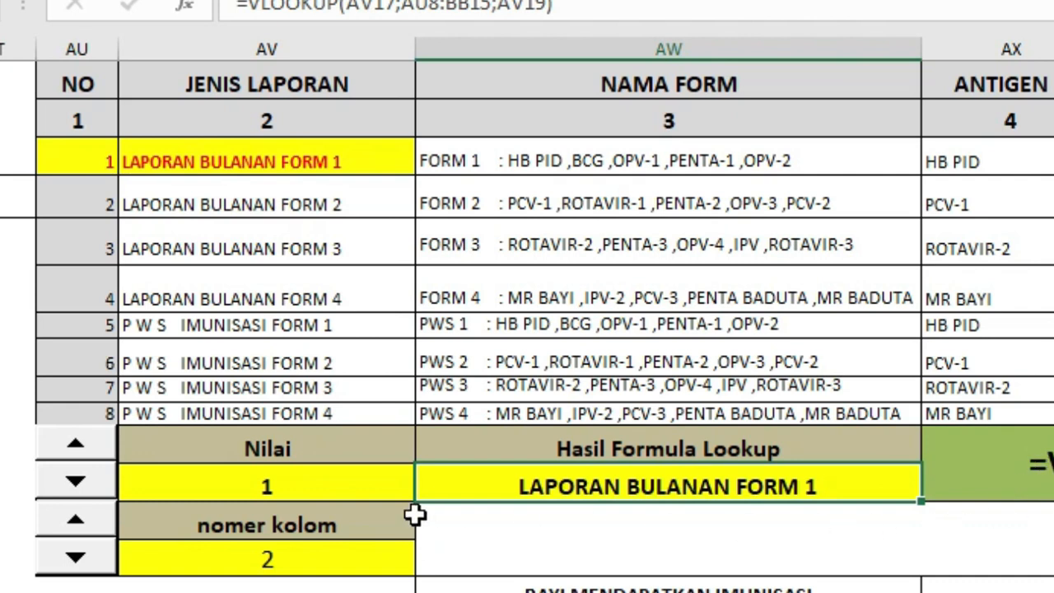
Trace how the Nilai and nomer kolom cells lead to the Hasil Formula Lookup result in the first table record.
{"action": "left_click", "coordinate": [313, 489]}
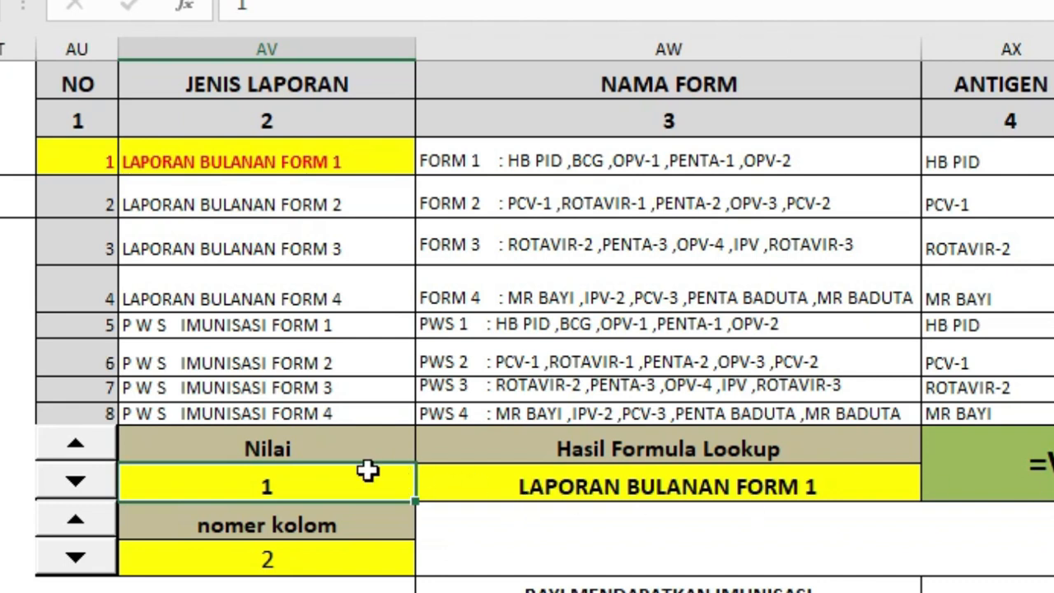
{"action": "left_click", "coordinate": [88, 154]}
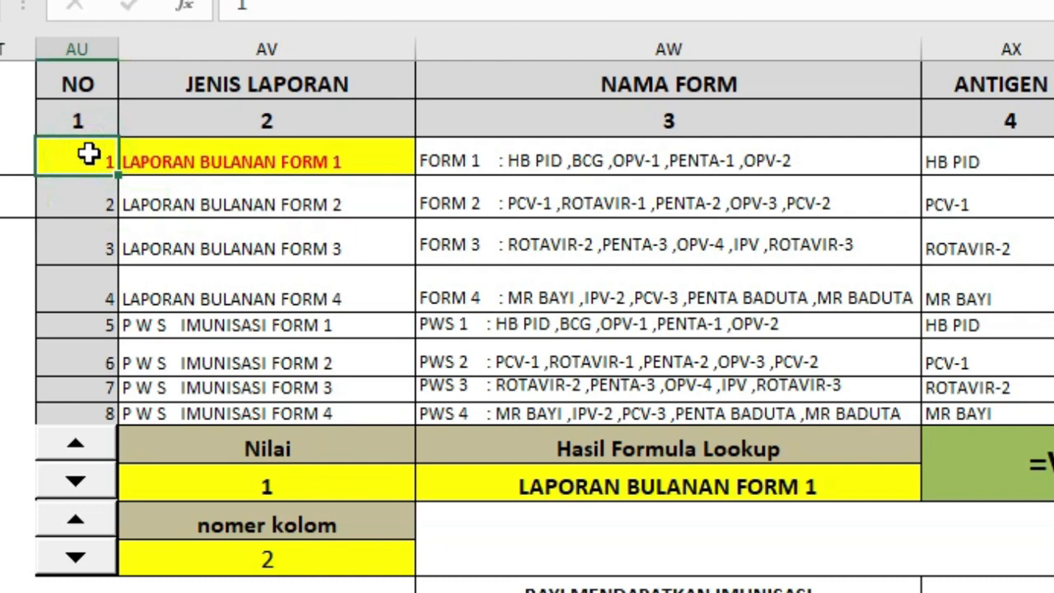
{"action": "left_click", "coordinate": [259, 561]}
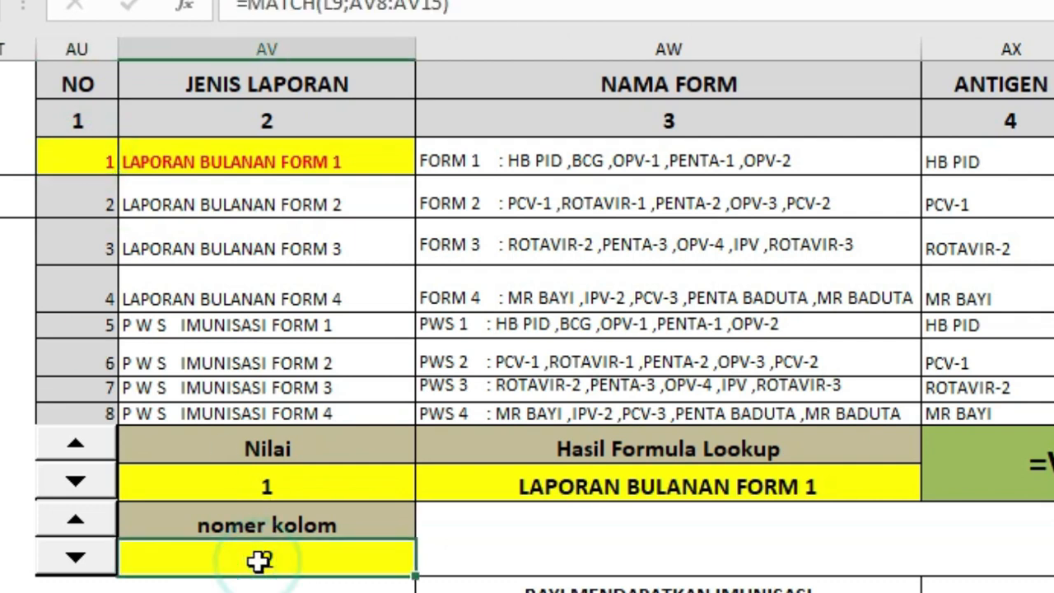
{"action": "left_click", "coordinate": [651, 489]}
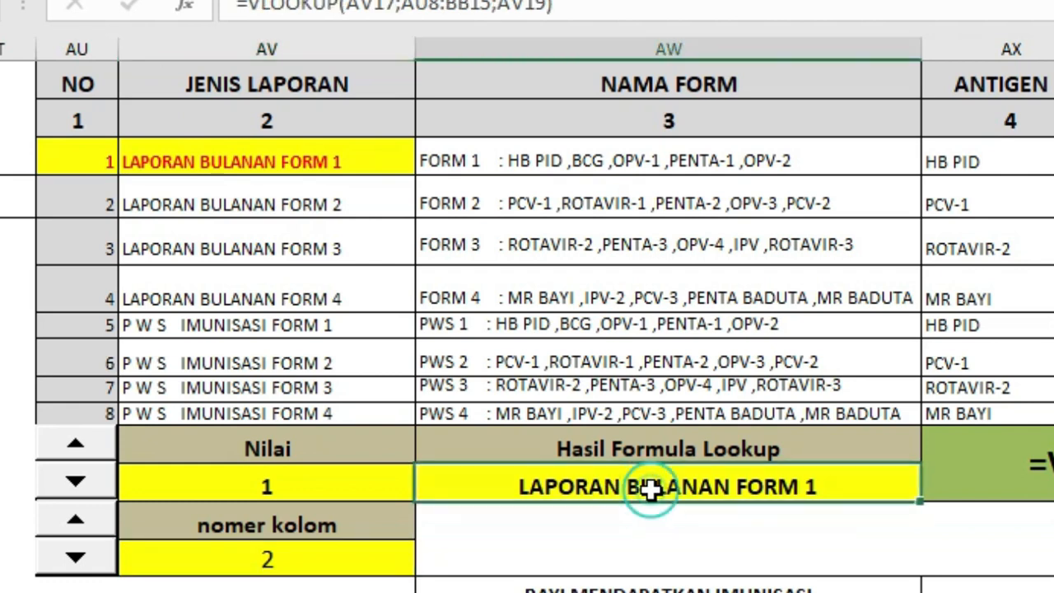
{"action": "left_click", "coordinate": [350, 159]}
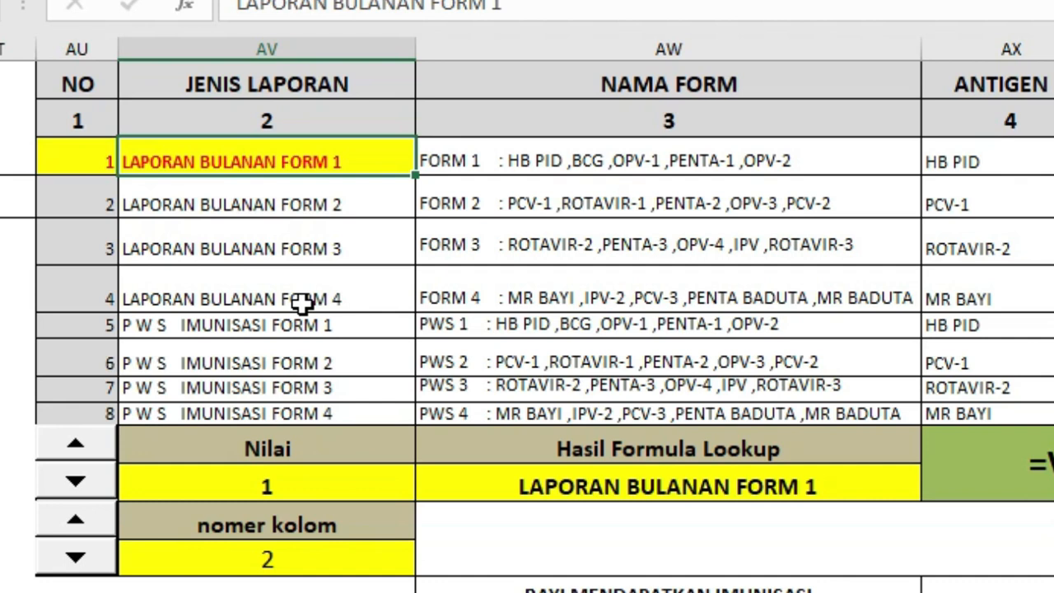
Raise the lookup Nilai to 2, highlight its matching record, and raise the Nilai to 3.
{"action": "left_click", "coordinate": [82, 445]}
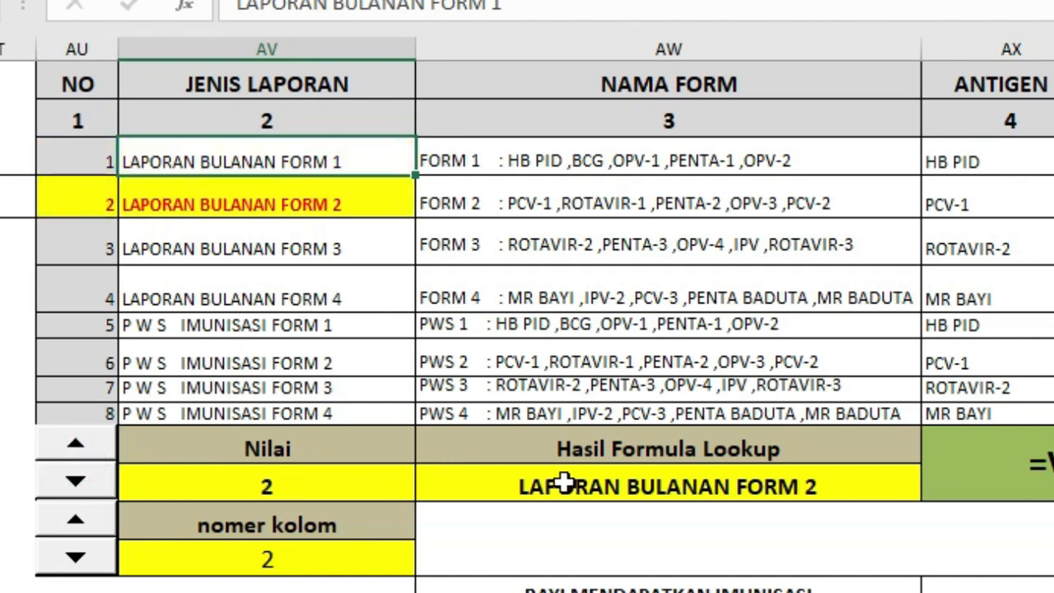
{"action": "left_click_drag", "start_coordinate": [90, 202], "coordinate": [224, 201]}
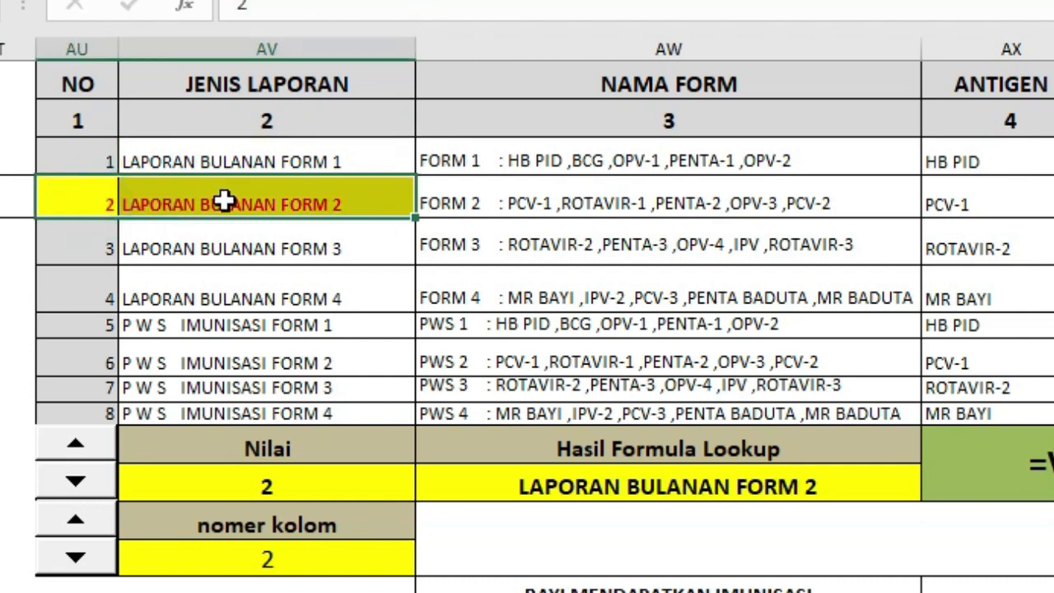
{"action": "left_click", "coordinate": [77, 445]}
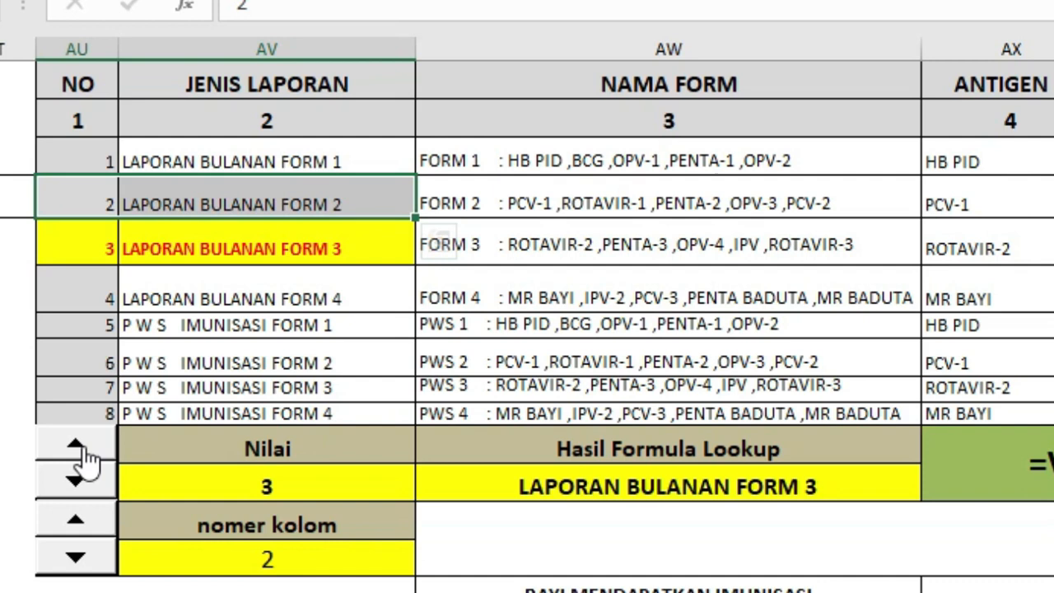
Raise the nomer kolom to 3, check the lookup result cell, and raise the nomer kolom to 4.
{"action": "left_click", "coordinate": [93, 528]}
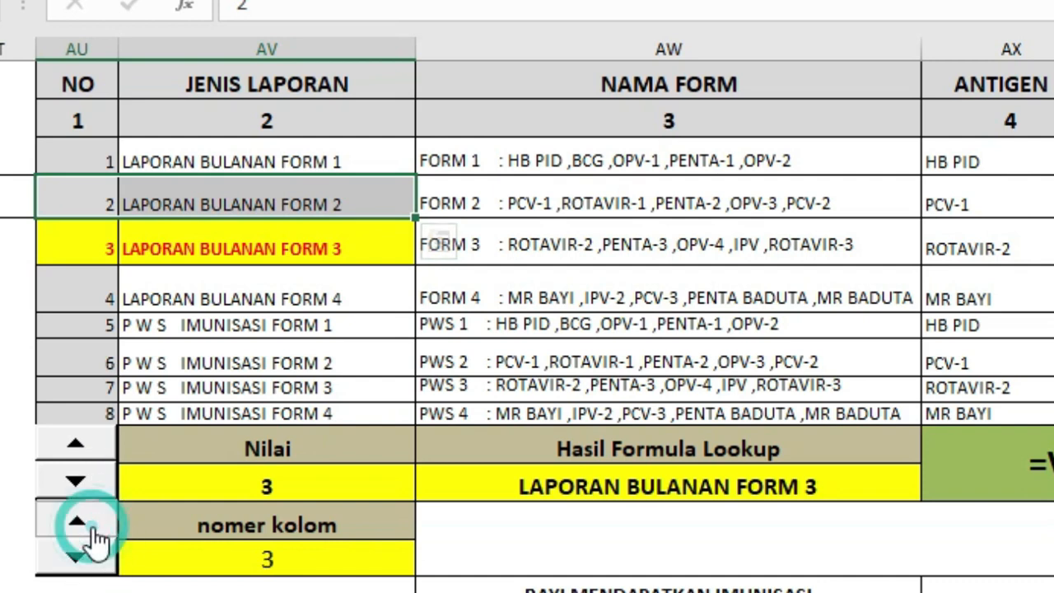
{"action": "left_click", "coordinate": [552, 486]}
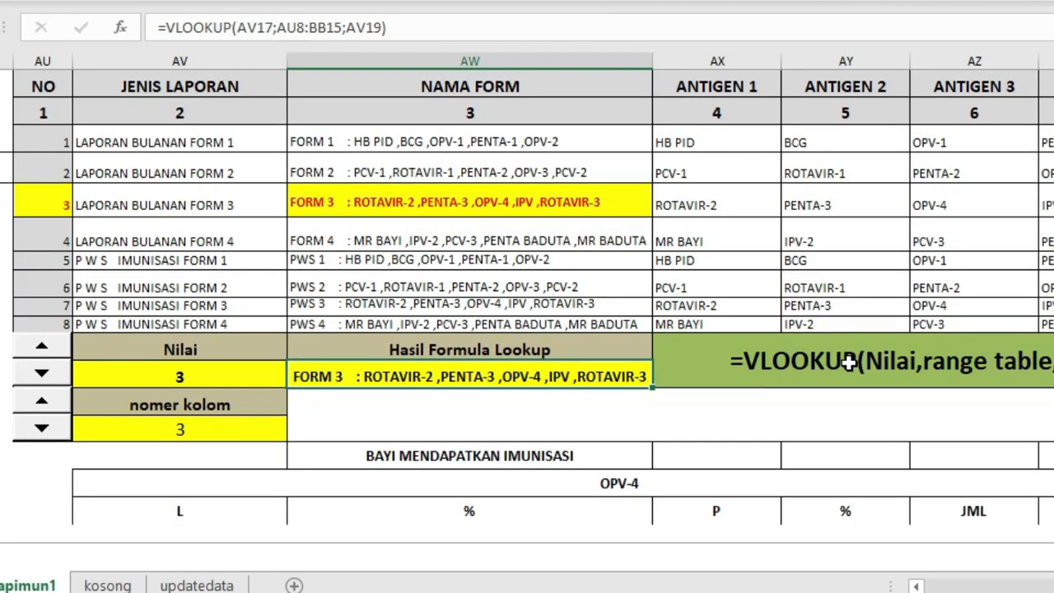
{"action": "left_click", "coordinate": [41, 403]}
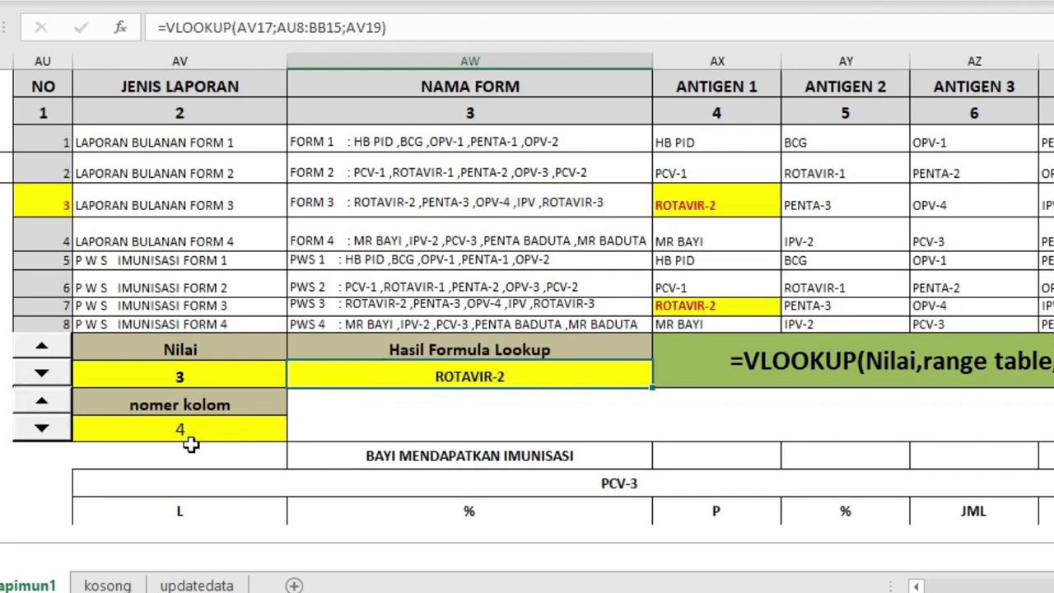
Trace table record 3 from NO across to ANTIGEN 1, and go back to the report form.
{"action": "left_click", "coordinate": [53, 205]}
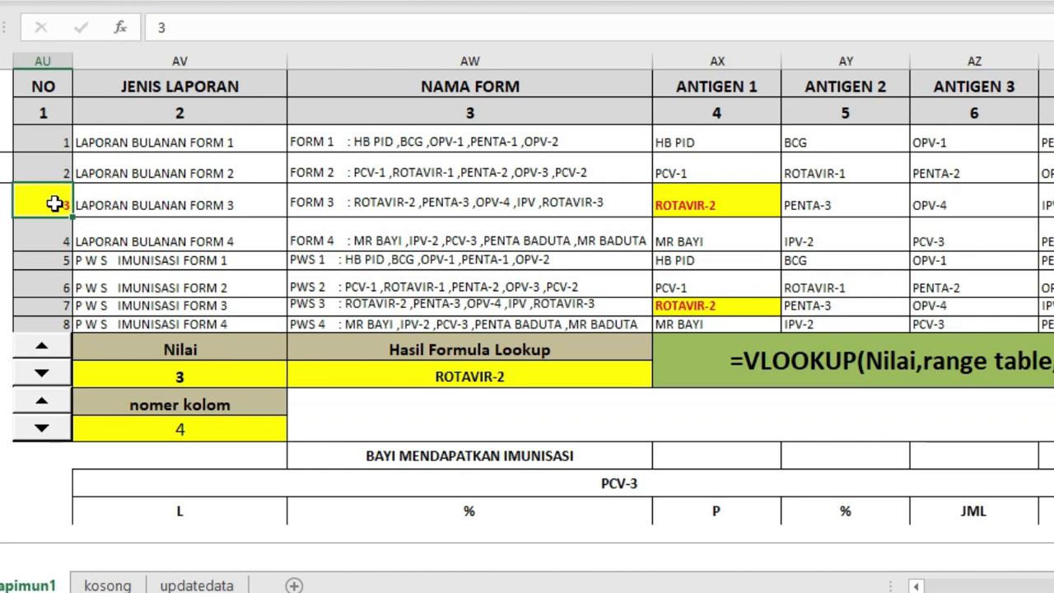
{"action": "left_click_drag", "start_coordinate": [53, 205], "coordinate": [699, 204]}
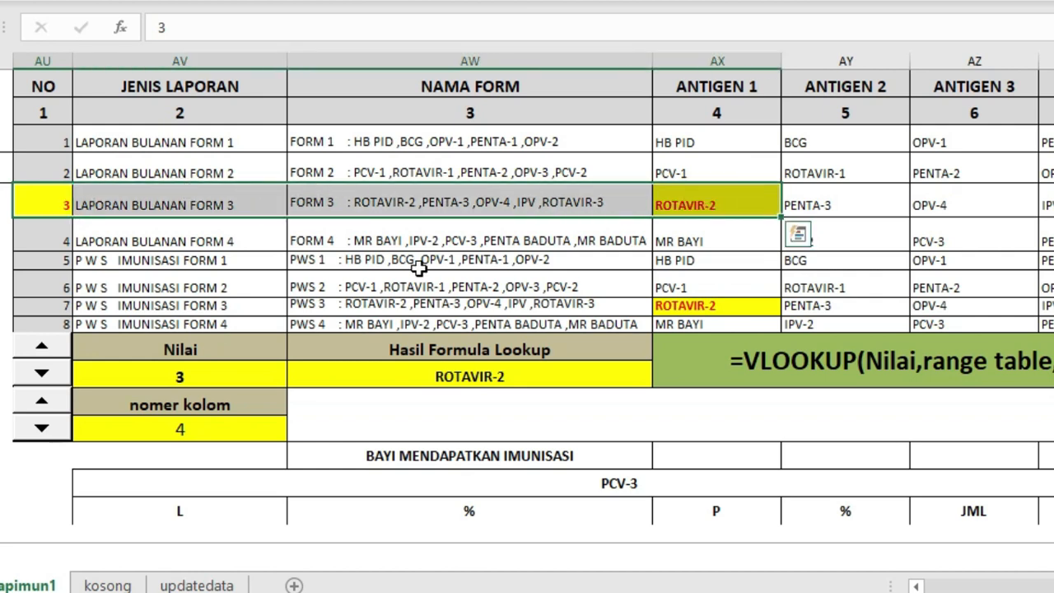
{"action": "left_click", "coordinate": [385, 407]}
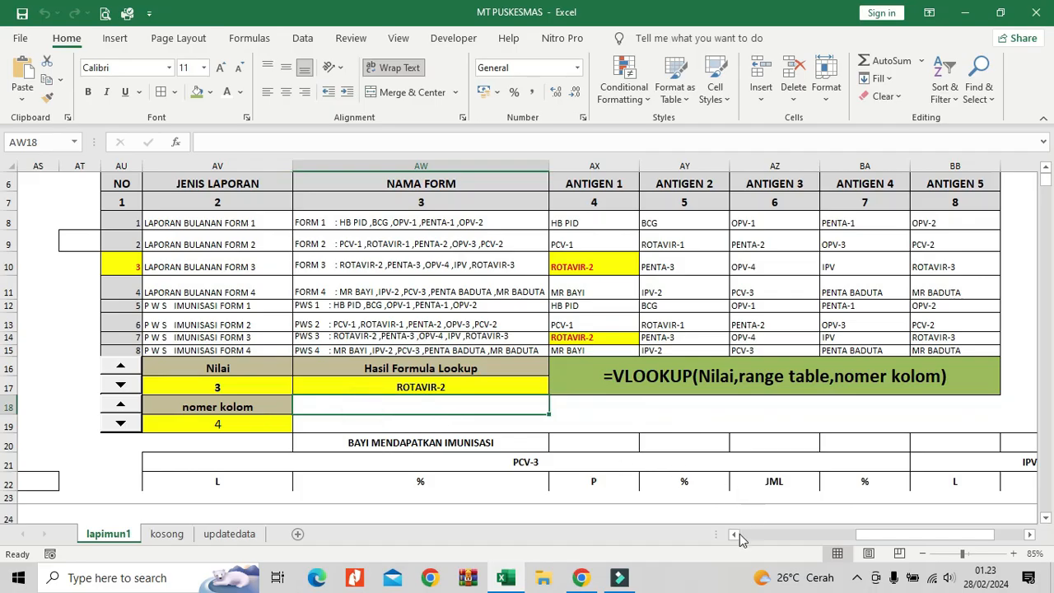
{"action": "left_click", "coordinate": [734, 535]}
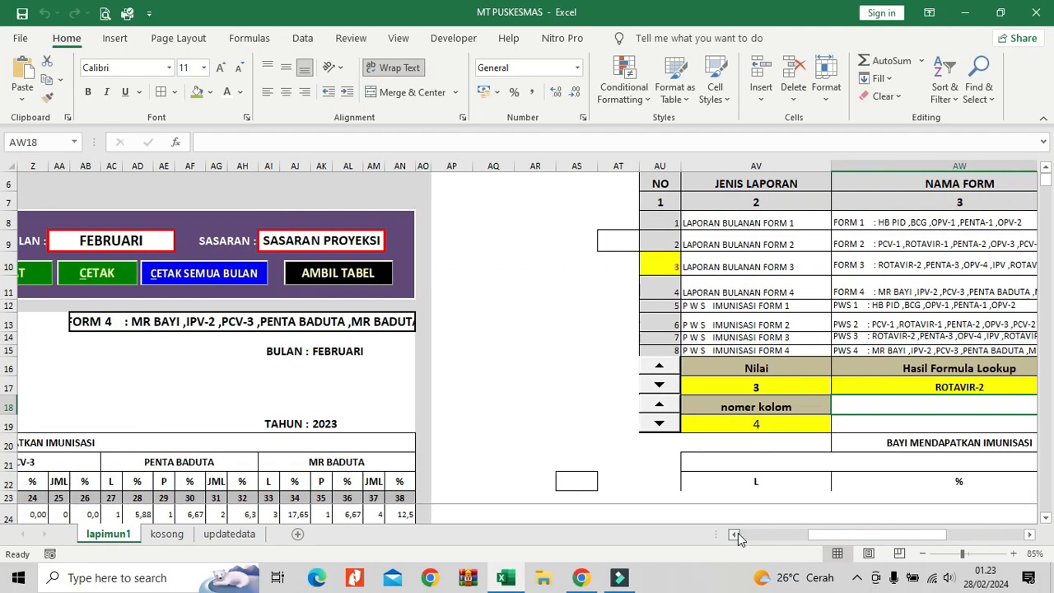
{"action": "left_click", "coordinate": [735, 535]}
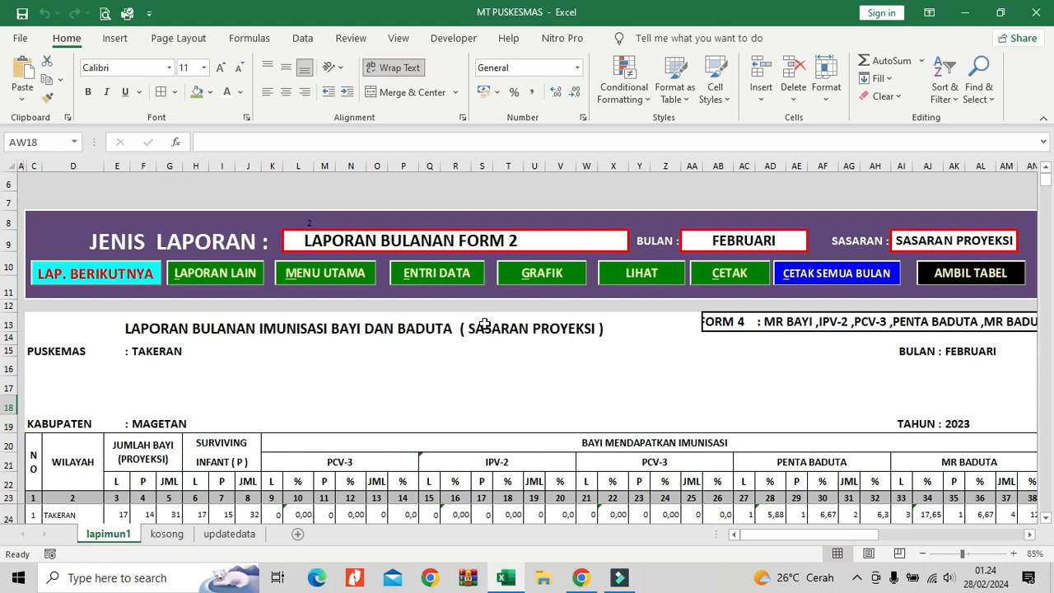
Inspect the formulas behind the form name in AB13 and the antigen headings in row 21.
{"action": "left_click", "coordinate": [723, 322]}
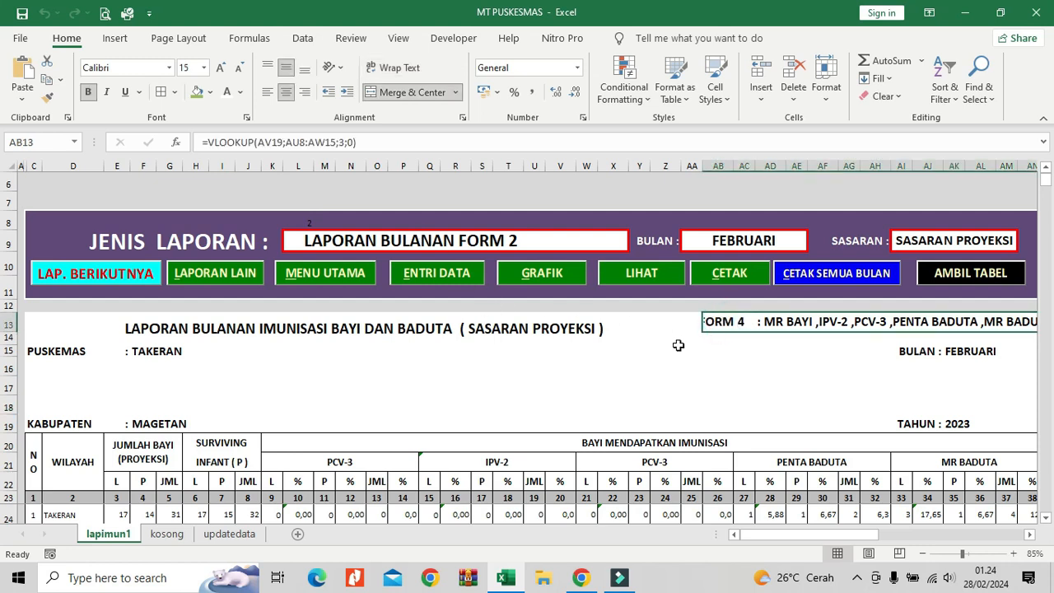
{"action": "left_click_drag", "start_coordinate": [369, 461], "coordinate": [935, 460]}
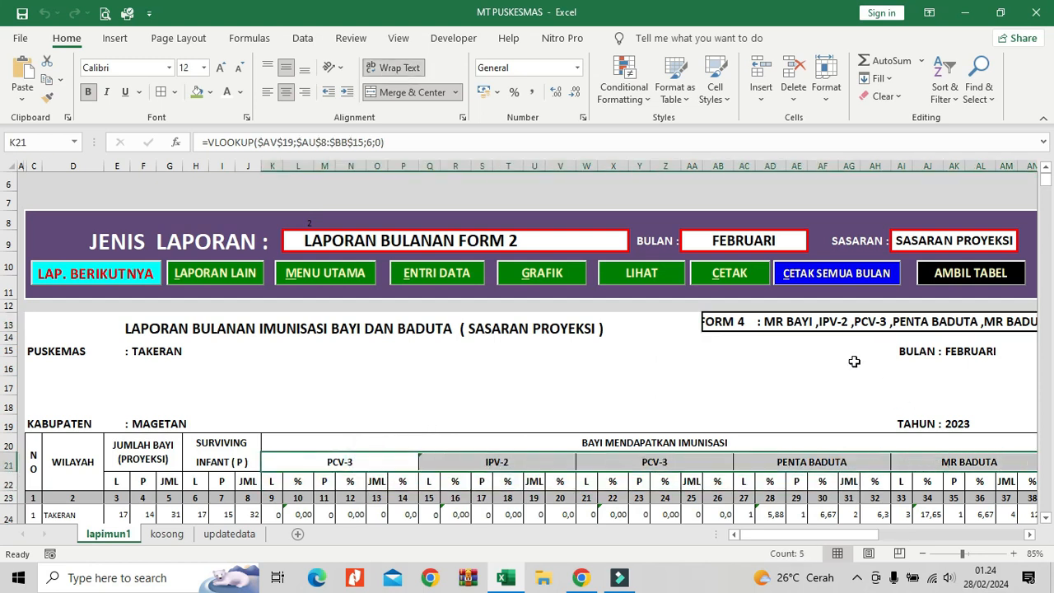
{"action": "left_click", "coordinate": [798, 322]}
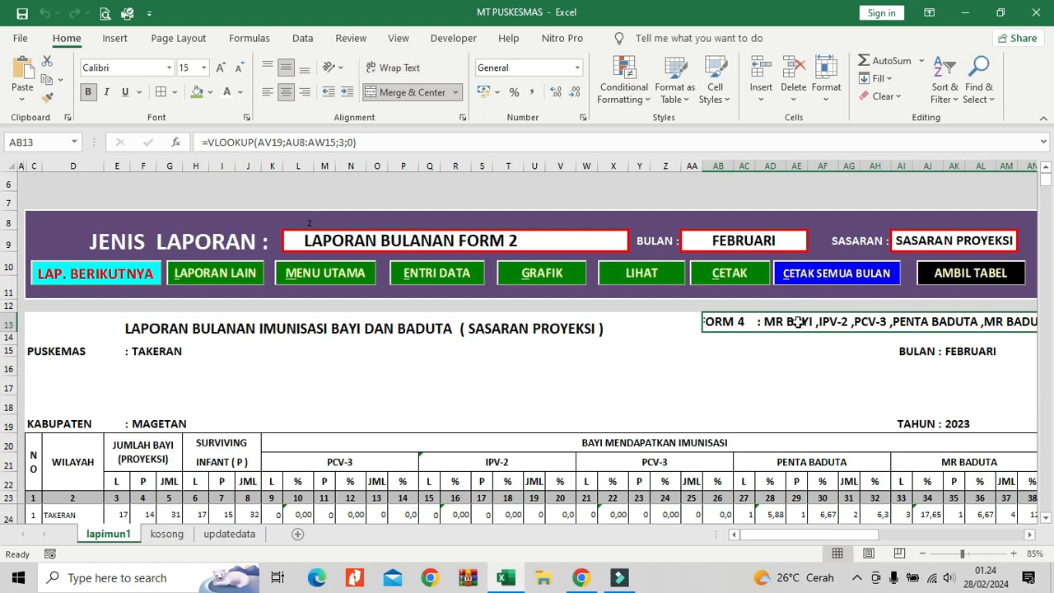
{"action": "left_click", "coordinate": [809, 325]}
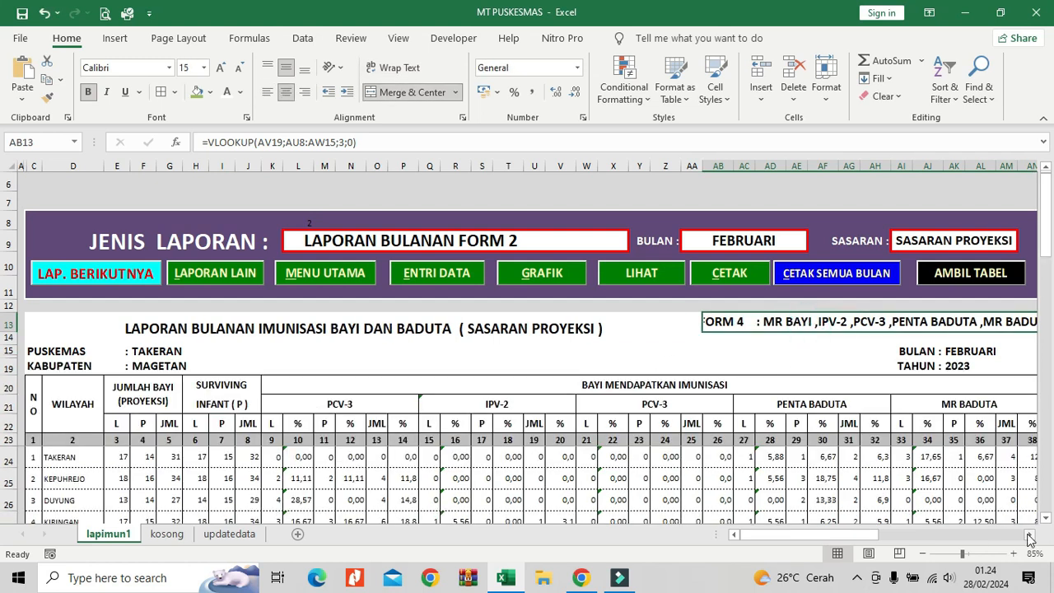
{"action": "left_click", "coordinate": [1028, 537]}
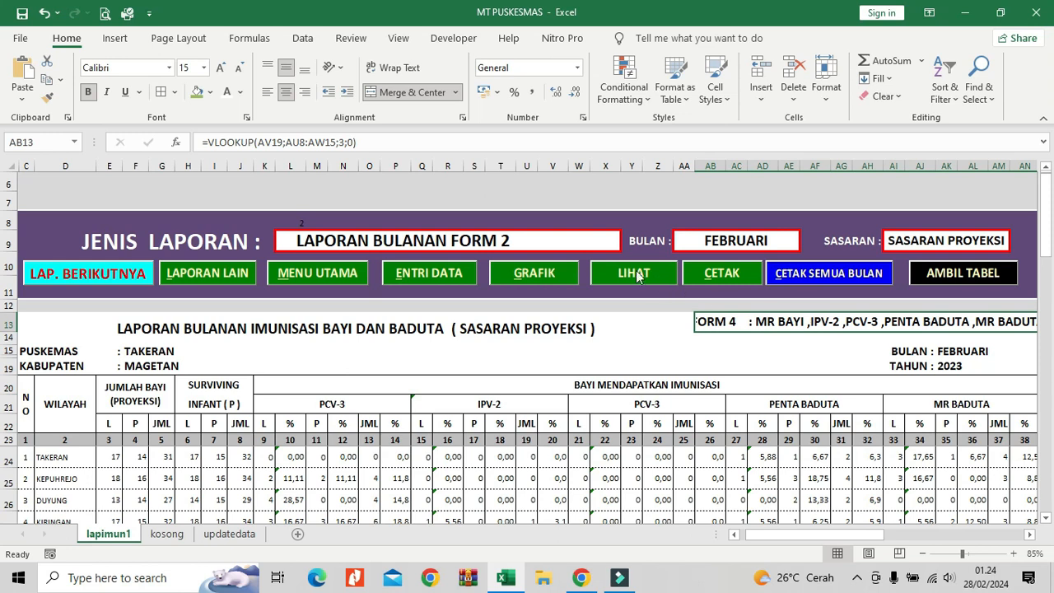
View the report choices available for JENIS LAPORAN in L9, and close the list without choosing one.
{"action": "left_click", "coordinate": [577, 240]}
{"action": "left_click", "coordinate": [627, 244]}
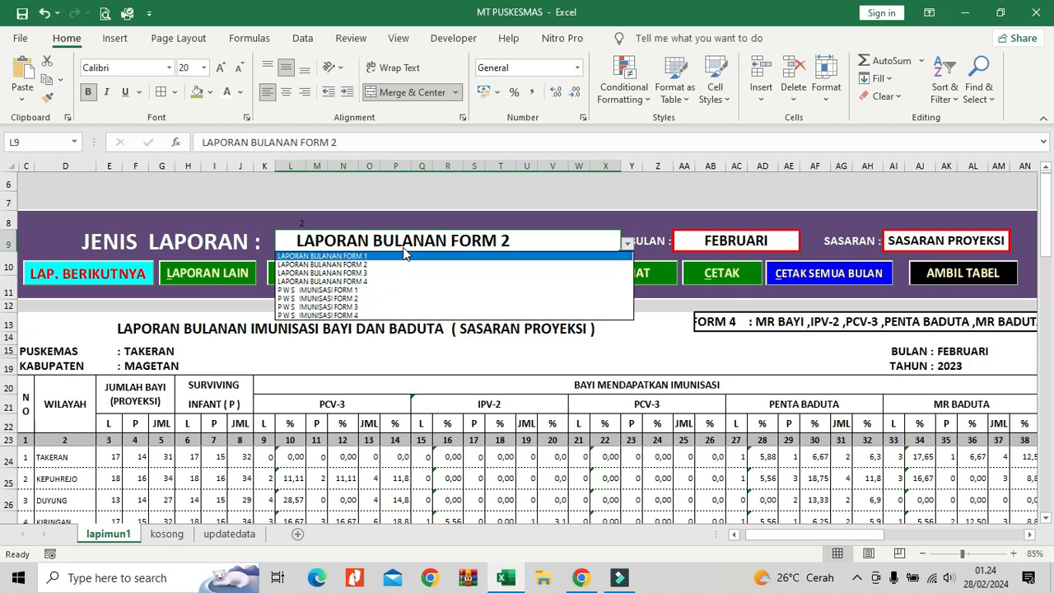
{"action": "key", "text": "Escape"}
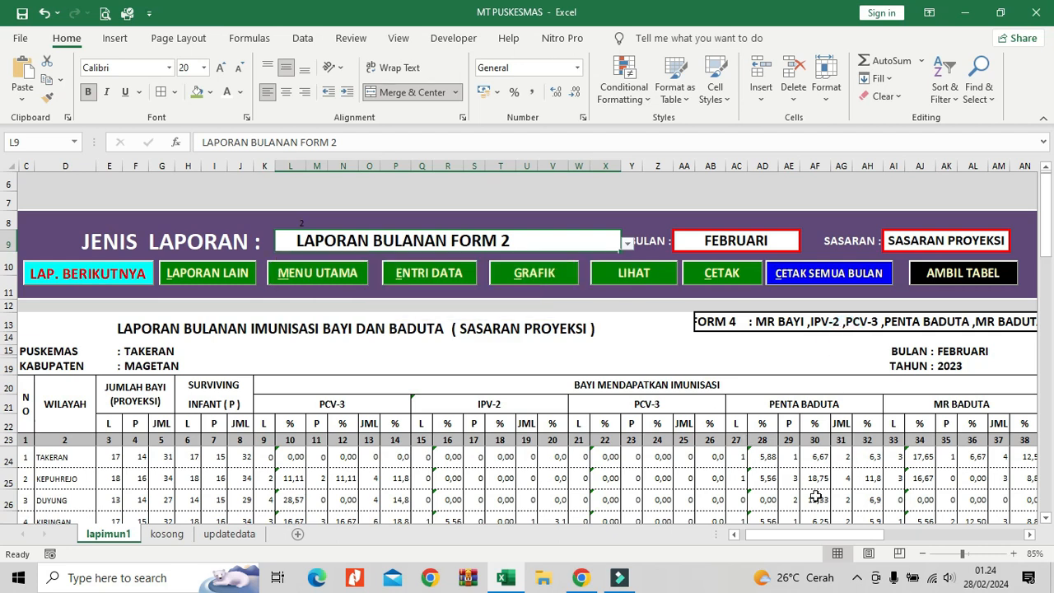
Start a MATCH formula in AV19, below the JENIS LAPORAN column, with report type cell L9 as the lookup value.
{"action": "left_click_drag", "start_coordinate": [747, 532], "coordinate": [810, 532]}
{"action": "left_click", "coordinate": [741, 368]}
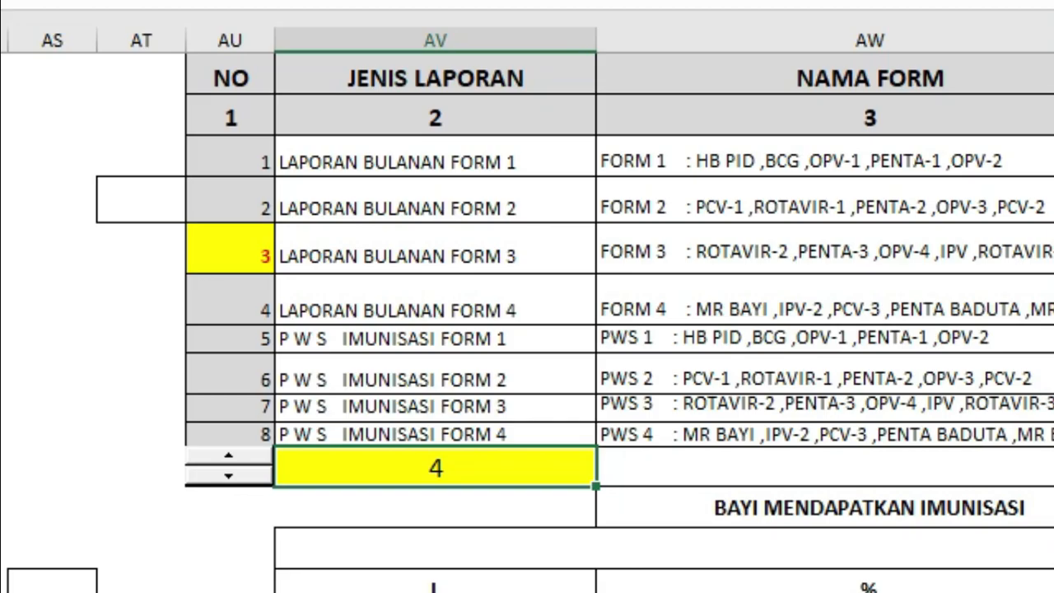
{"action": "type", "text": "="}
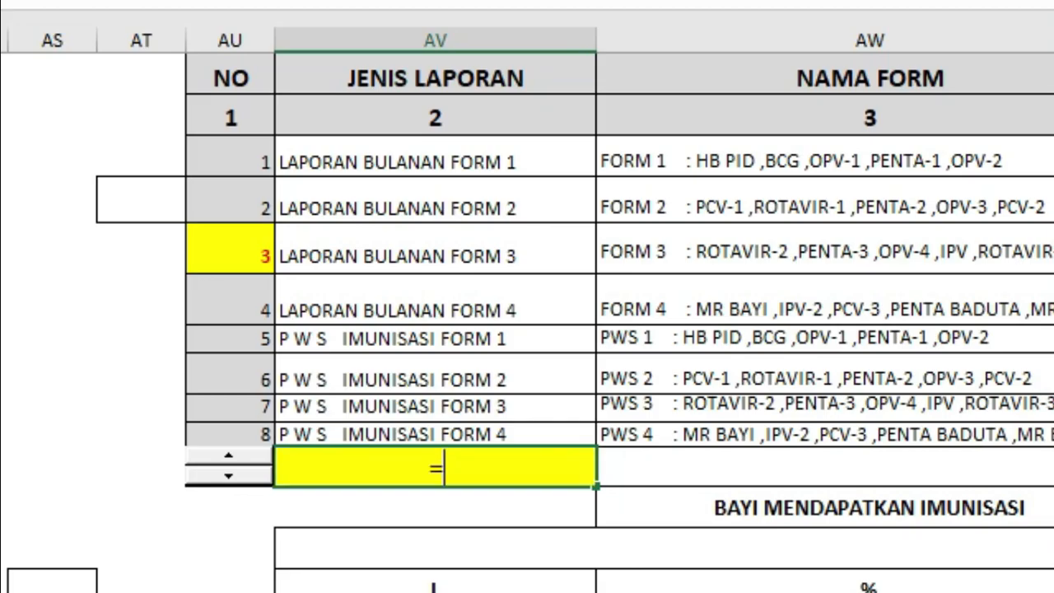
{"action": "type", "text": "matc"}
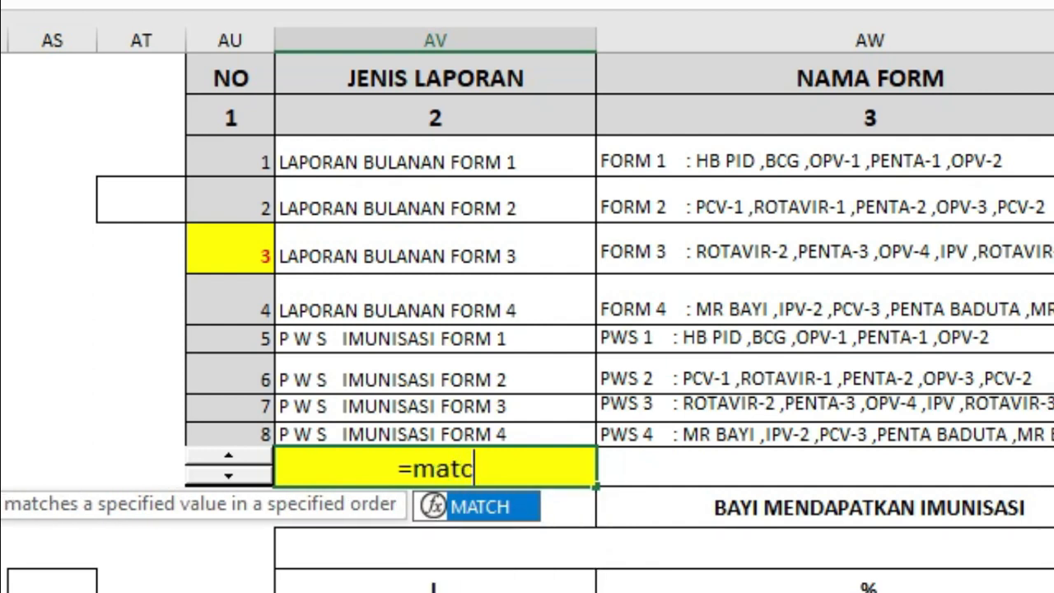
{"action": "type", "text": "h("}
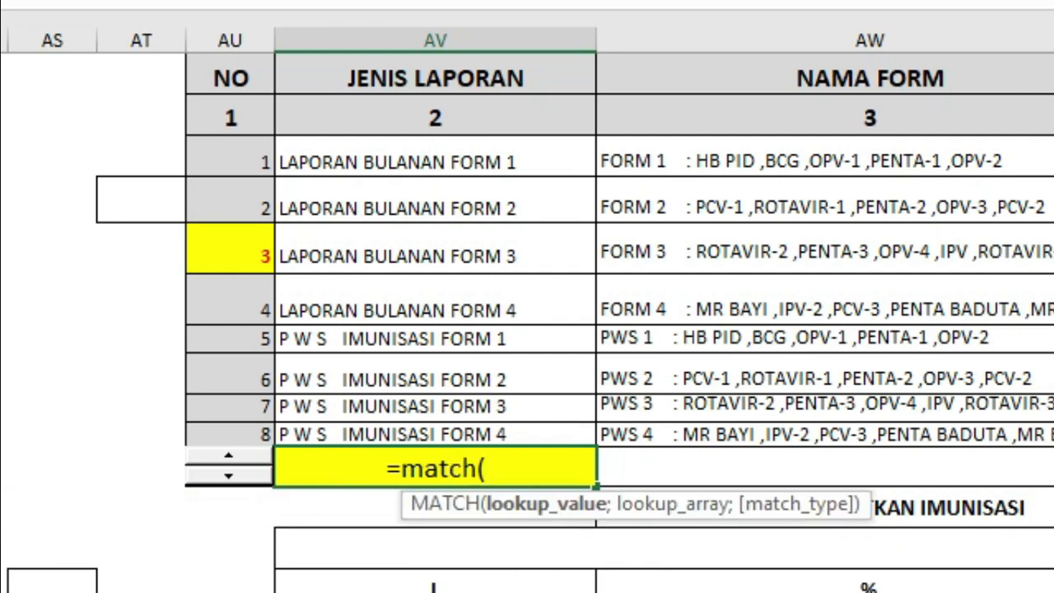
{"action": "left_click_drag", "start_coordinate": [883, 535], "coordinate": [851, 537]}
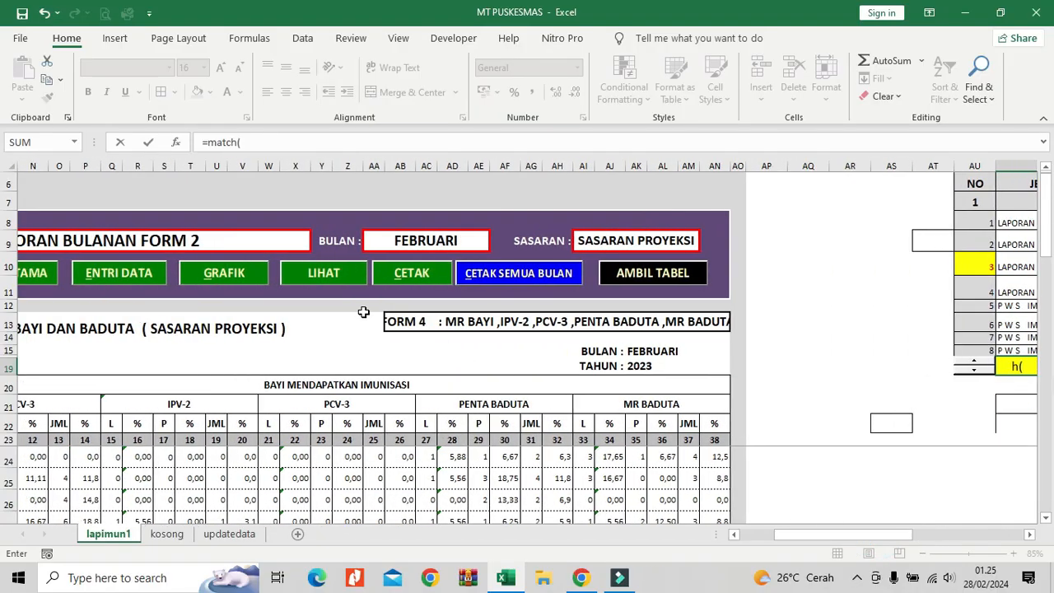
{"action": "left_click", "coordinate": [240, 245]}
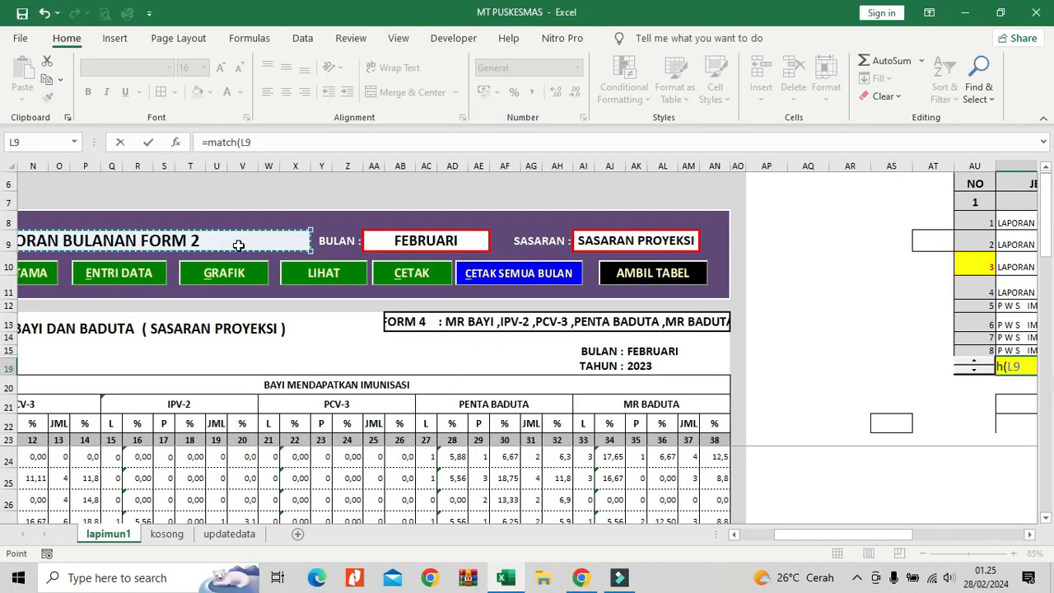
{"action": "type", "text": ";"}
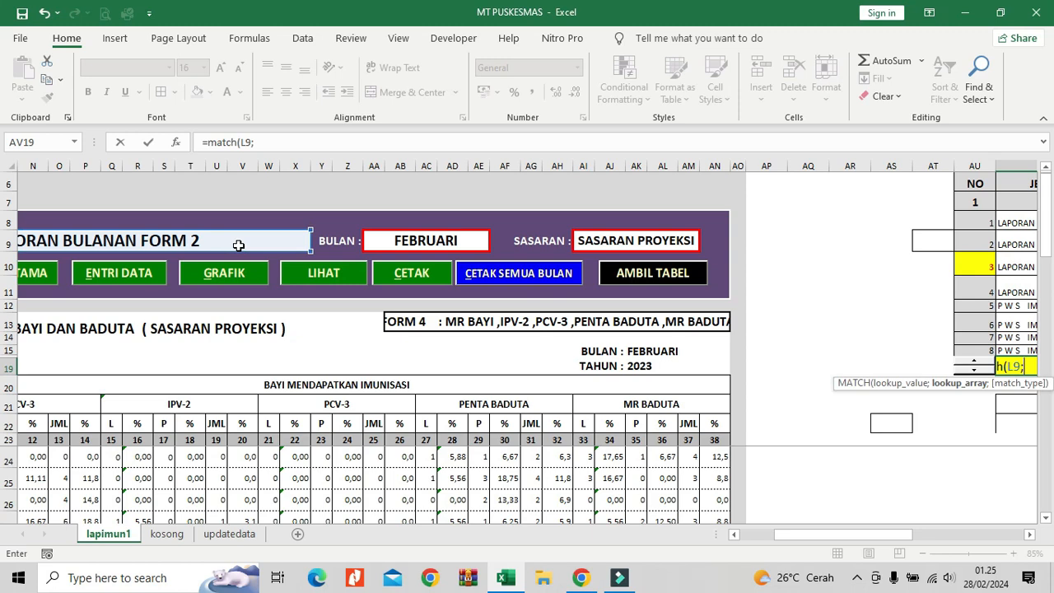
Complete the MATCH formula with report types AV8:AV15 as the lookup array.
{"action": "left_click_drag", "start_coordinate": [788, 536], "coordinate": [824, 538]}
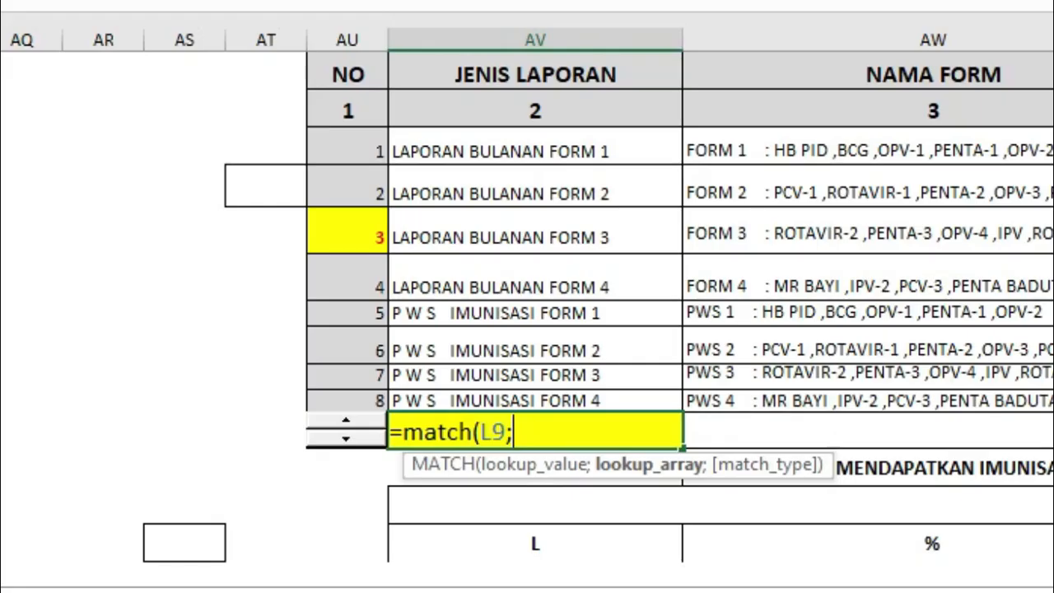
{"action": "left_click_drag", "start_coordinate": [559, 145], "coordinate": [600, 407]}
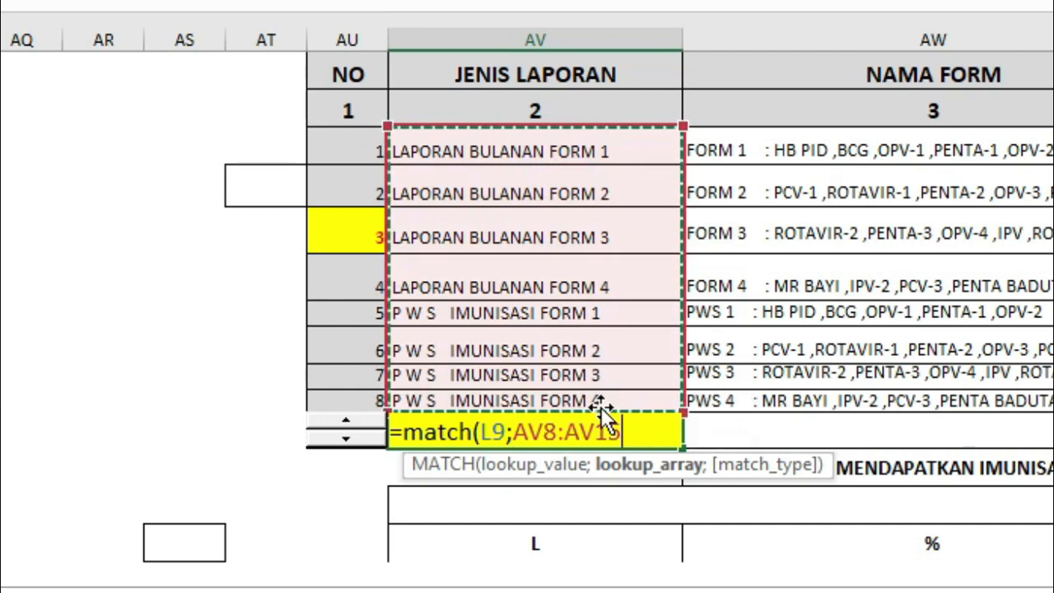
{"action": "type", "text": ")"}
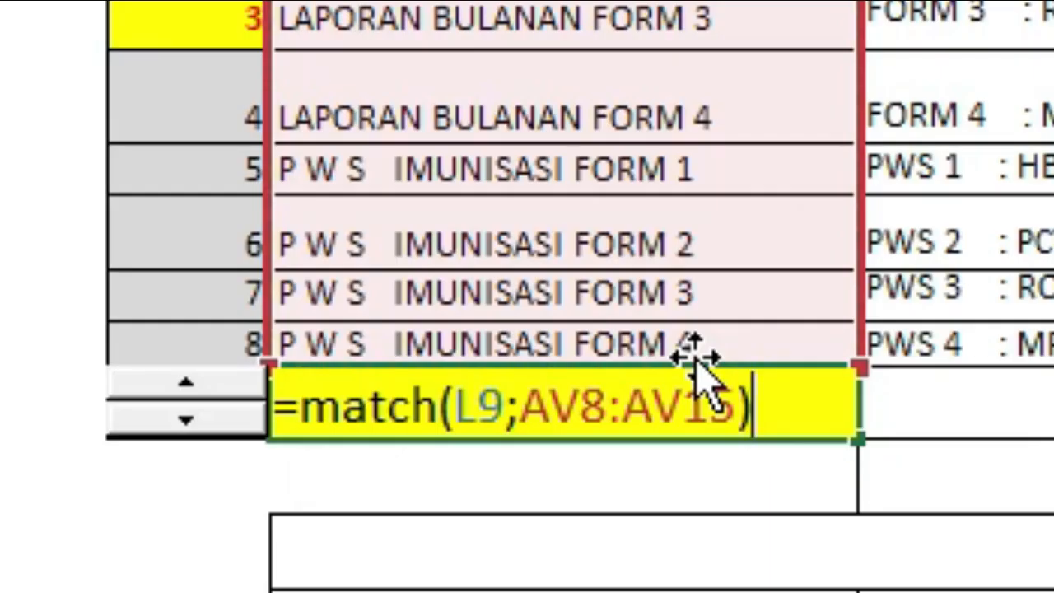
{"action": "key", "text": "Return"}
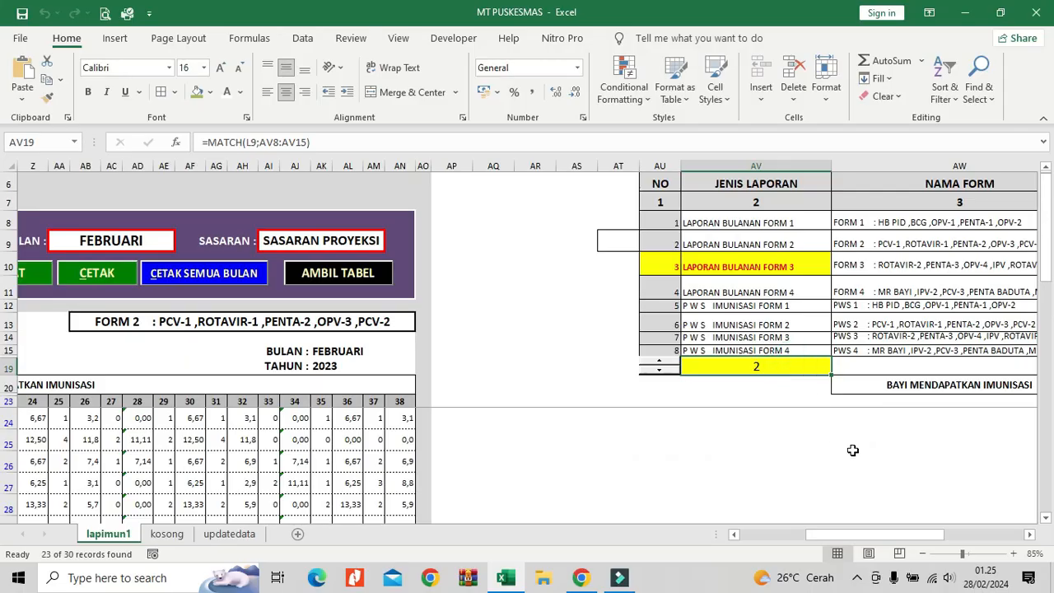
Compare the record numbers in the NO column with the MATCH cell and the JENIS LAPORAN entries.
{"action": "left_click_drag", "start_coordinate": [909, 535], "coordinate": [939, 537]}
{"action": "left_click", "coordinate": [312, 243]}
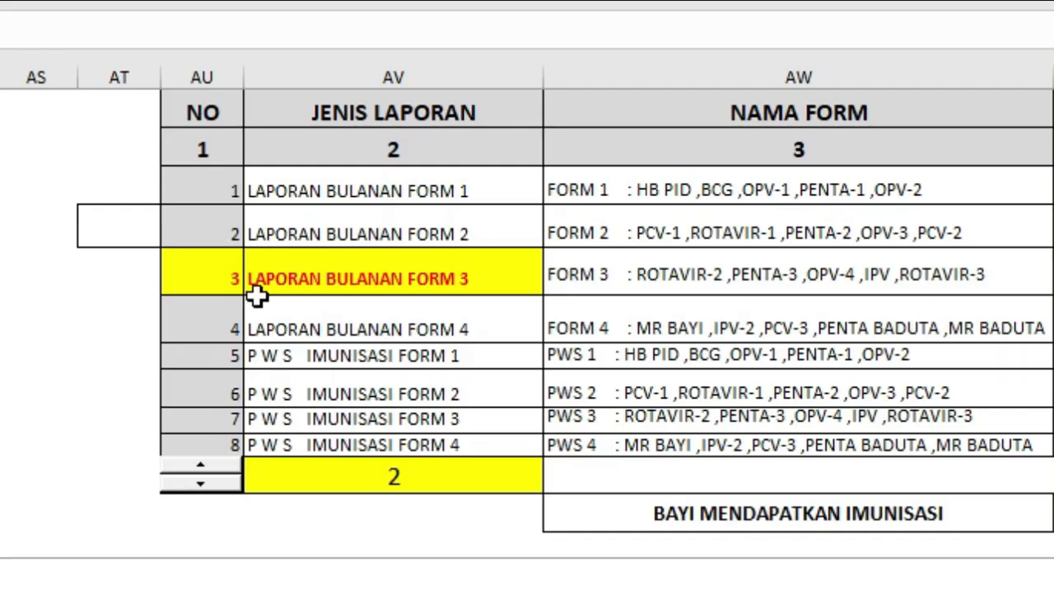
{"action": "left_click_drag", "start_coordinate": [229, 279], "coordinate": [226, 208]}
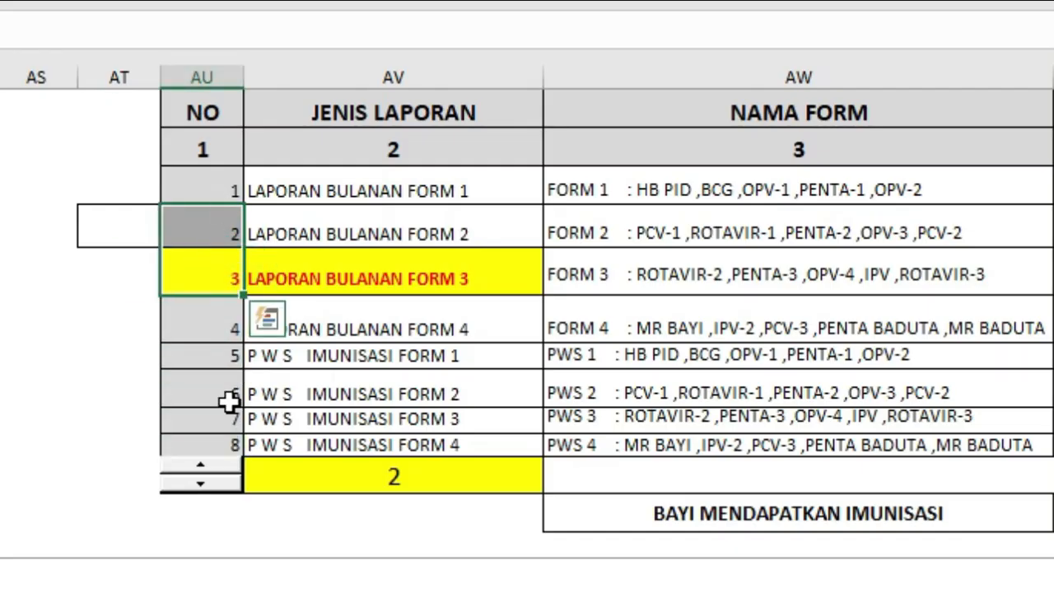
{"action": "left_click", "coordinate": [360, 486]}
{"action": "left_click", "coordinate": [363, 287]}
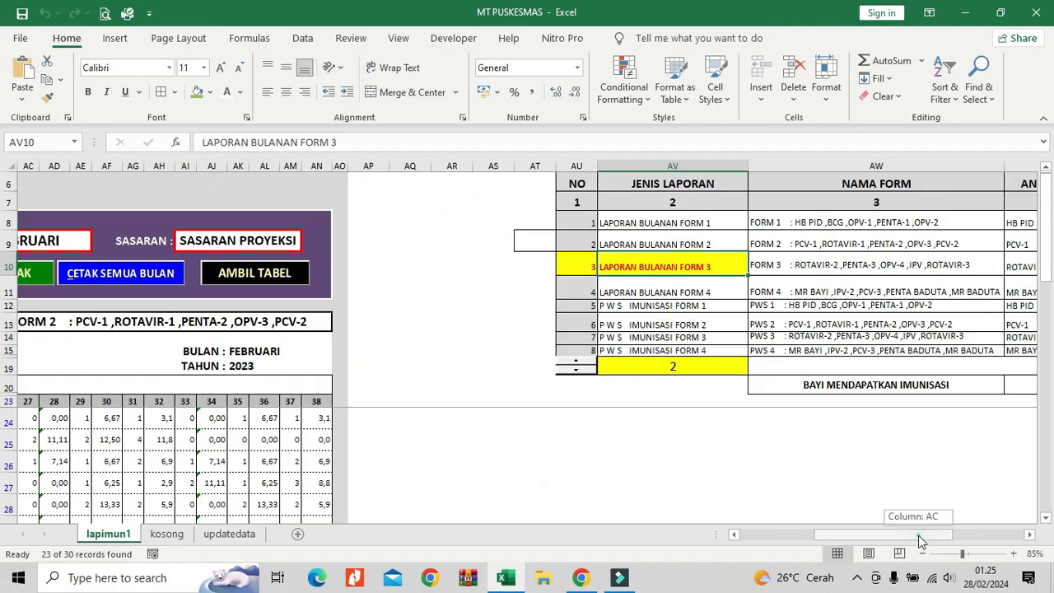
{"action": "mouse_move", "coordinate": [920, 541]}
{"action": "left_mouse_down"}
{"action": "mouse_move", "coordinate": [832, 535]}
{"action": "mouse_move", "coordinate": [936, 532]}
{"action": "mouse_move", "coordinate": [924, 523]}
{"action": "left_mouse_up"}
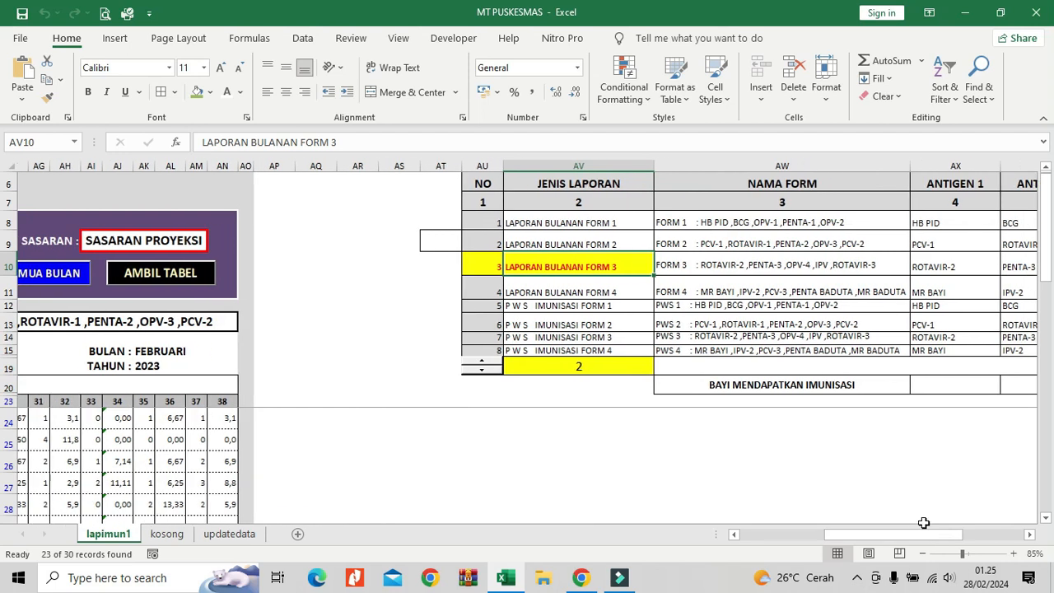
Check the MATCH formula in AV19 and highlight the whole lookup table AU8:BB15.
{"action": "left_click", "coordinate": [605, 366]}
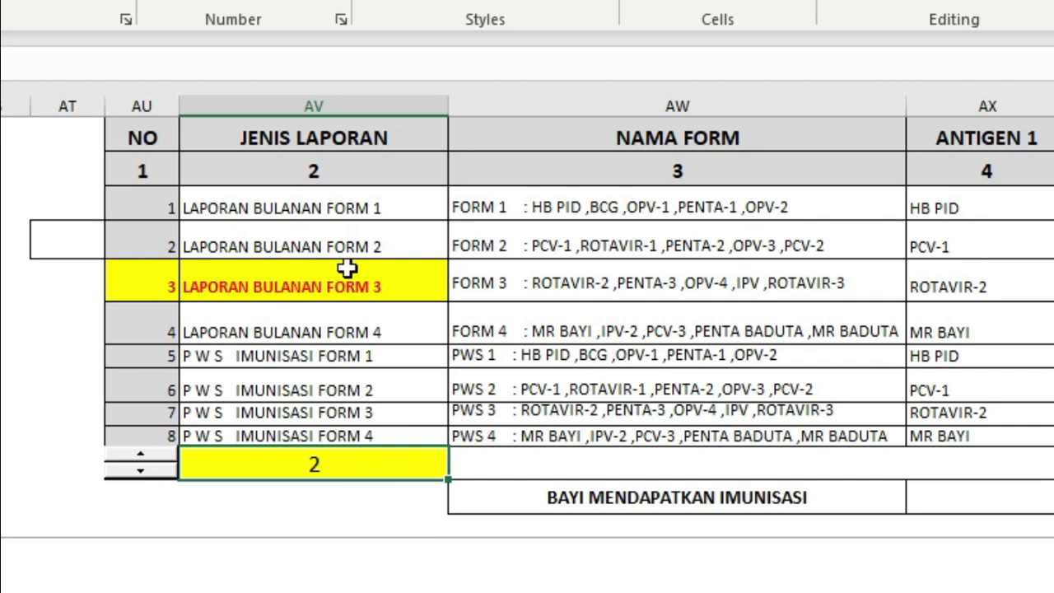
{"action": "left_click", "coordinate": [570, 245]}
{"action": "mouse_move", "coordinate": [139, 208]}
{"action": "left_mouse_down"}
{"action": "mouse_move", "coordinate": [442, 277]}
{"action": "mouse_move", "coordinate": [890, 429]}
{"action": "mouse_move", "coordinate": [1051, 430]}
{"action": "left_mouse_up"}
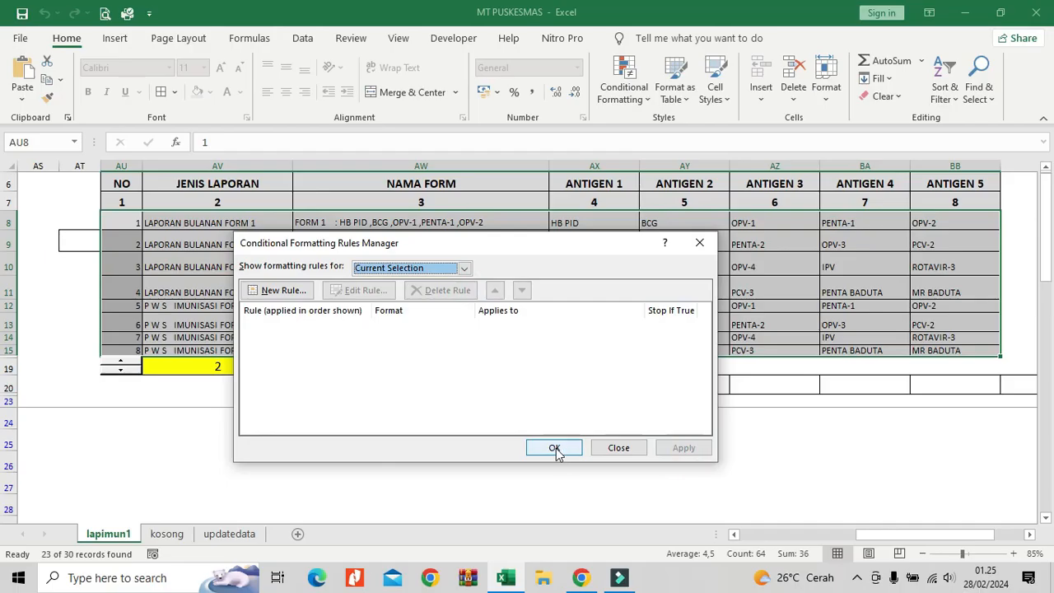
{"action": "left_click", "coordinate": [557, 449]}
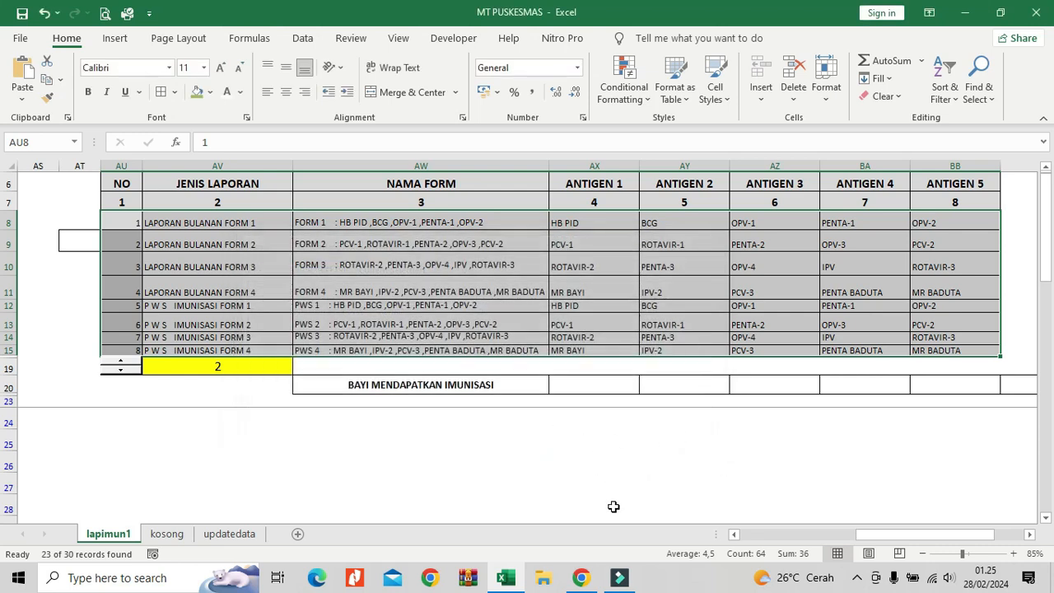
Discard the unfinished formula in form name cell AB13 and start a new VLOOKUP formula there.
{"action": "left_click_drag", "start_coordinate": [858, 536], "coordinate": [744, 540]}
{"action": "left_click", "coordinate": [745, 321]}
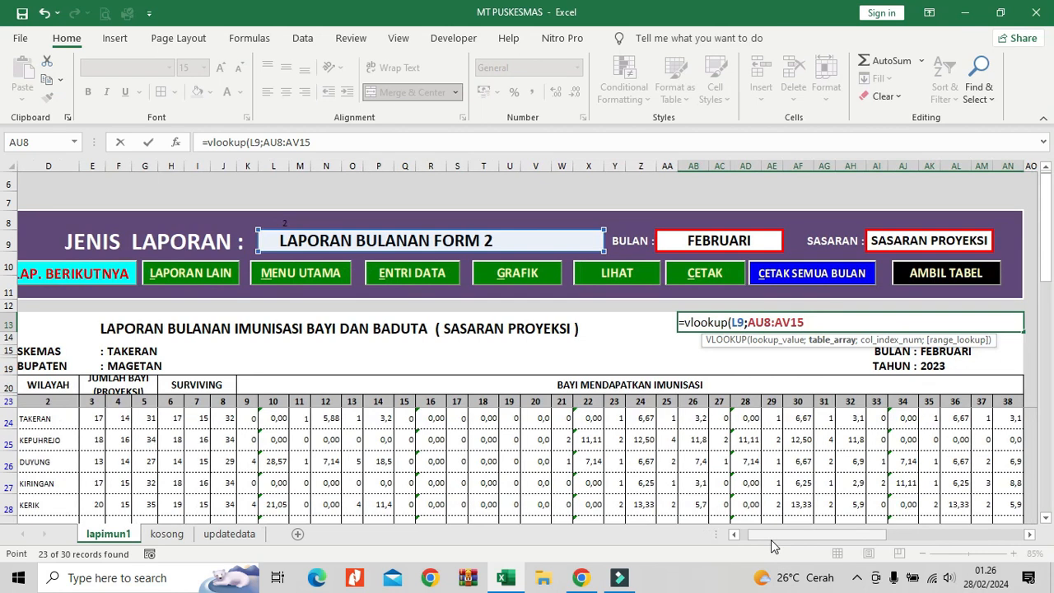
{"action": "key", "text": "Escape"}
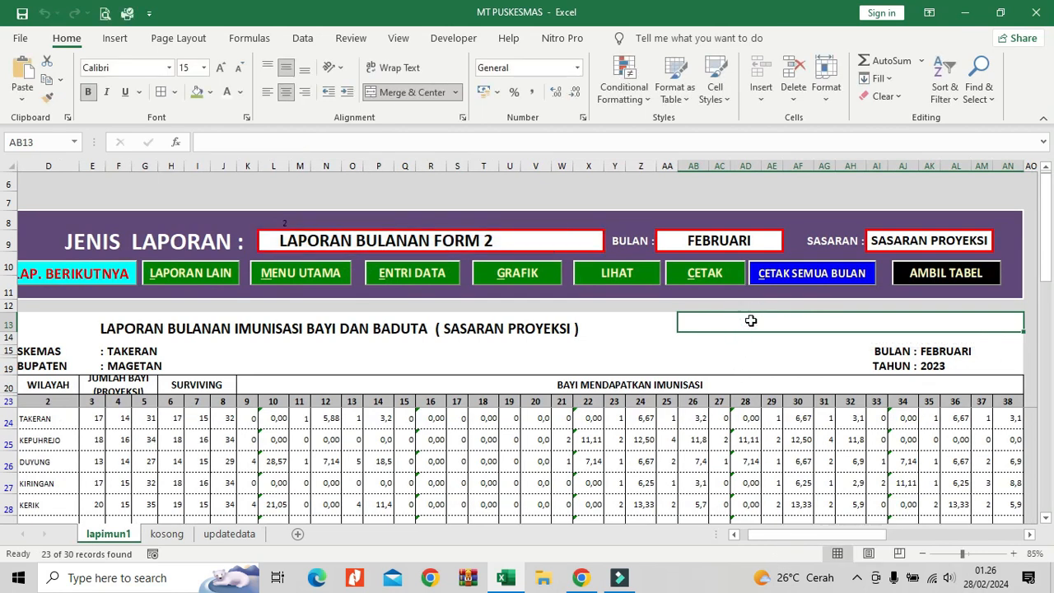
{"action": "type", "text": "="}
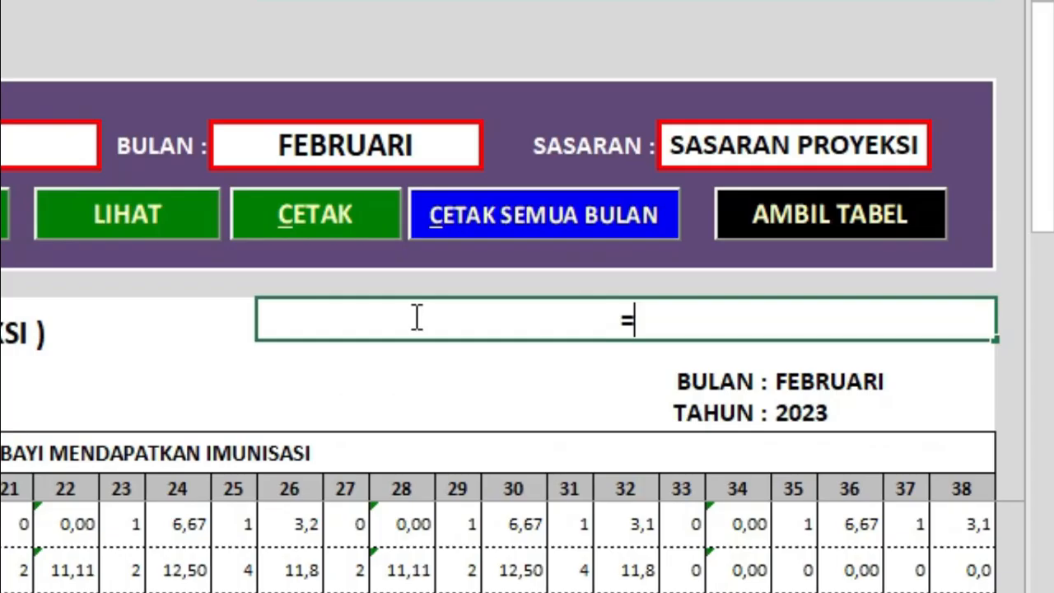
{"action": "type", "text": "if"}
{"action": "key", "text": "BackSpace"}
{"action": "key", "text": "BackSpace"}
{"action": "type", "text": "vlooku"}
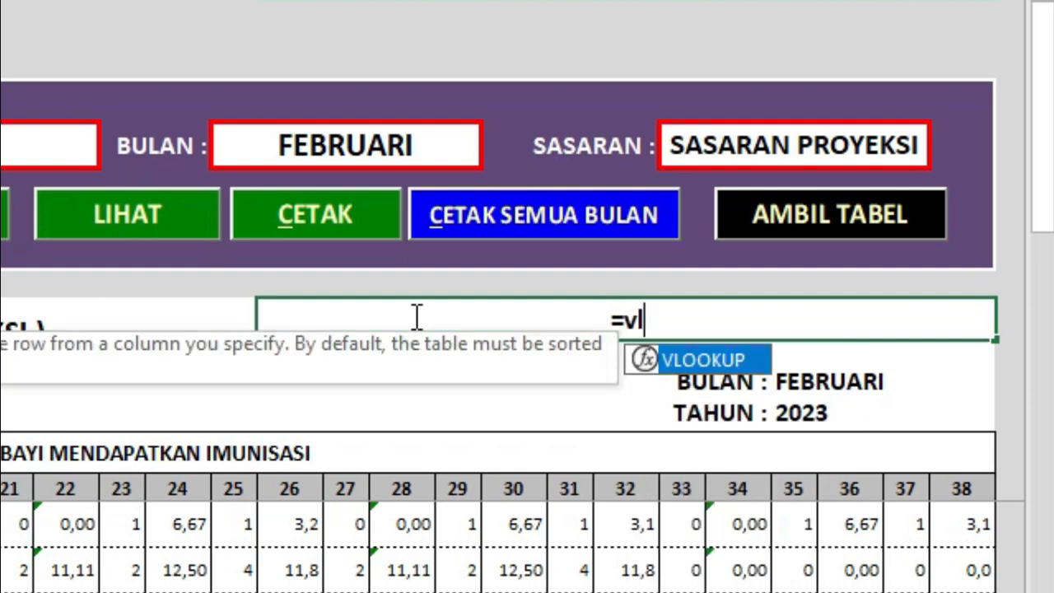
{"action": "type", "text": "p("}
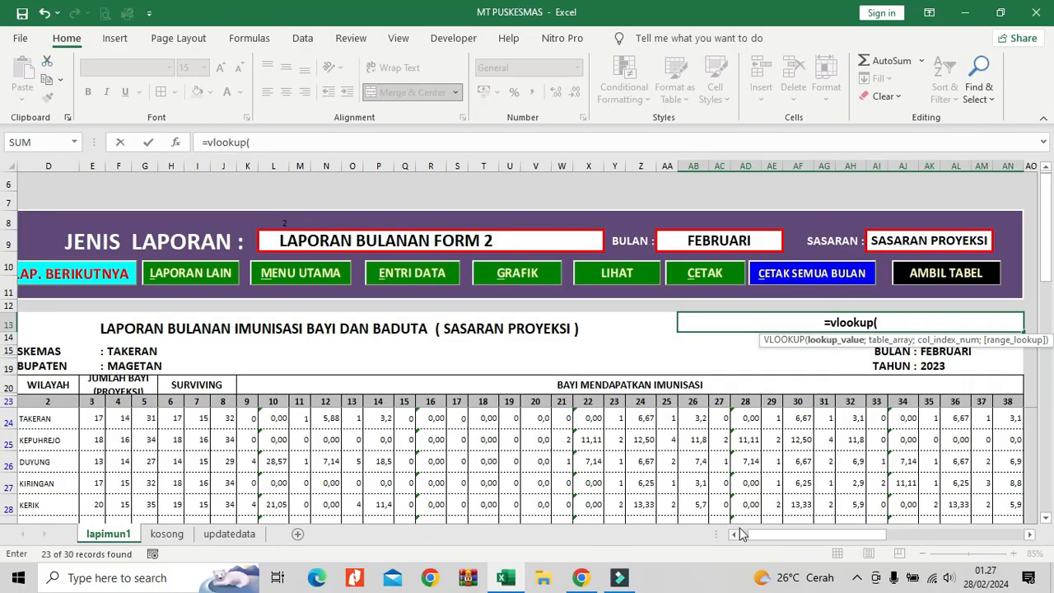
Give the VLOOKUP formula AV19 as lookup value and AU8:BB15 as table range.
{"action": "left_click_drag", "start_coordinate": [762, 535], "coordinate": [819, 541]}
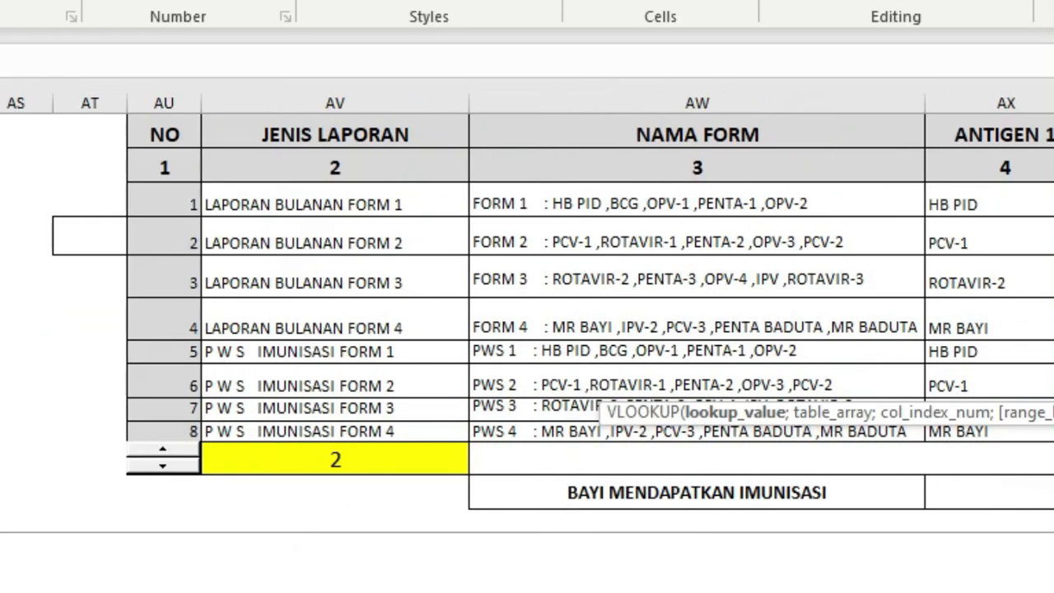
{"action": "left_click", "coordinate": [396, 461]}
{"action": "key", "text": "ctrl+c"}
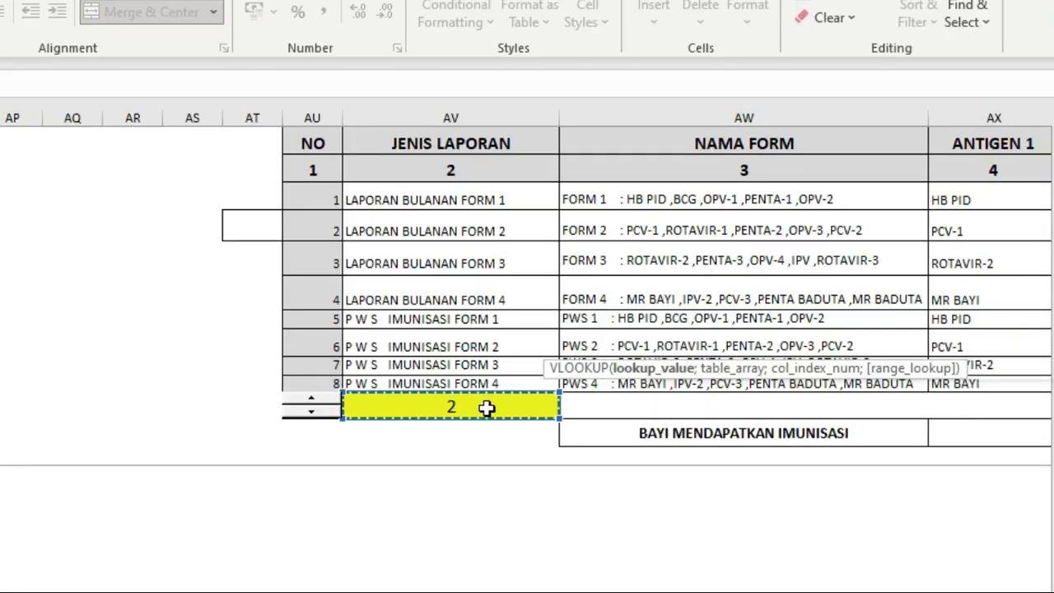
{"action": "type", "text": ";"}
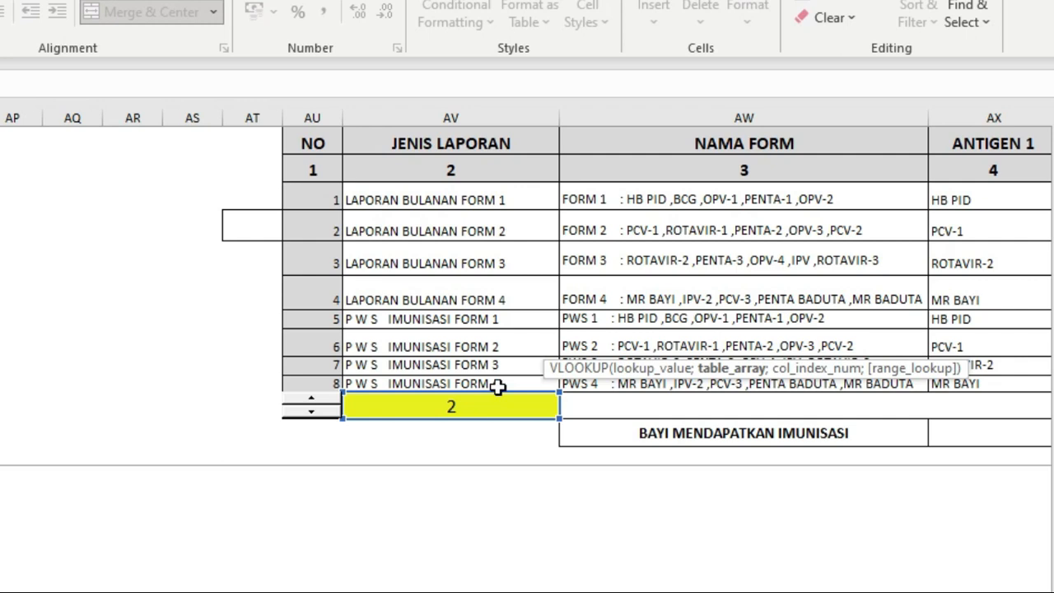
{"action": "left_click_drag", "start_coordinate": [320, 200], "coordinate": [764, 393]}
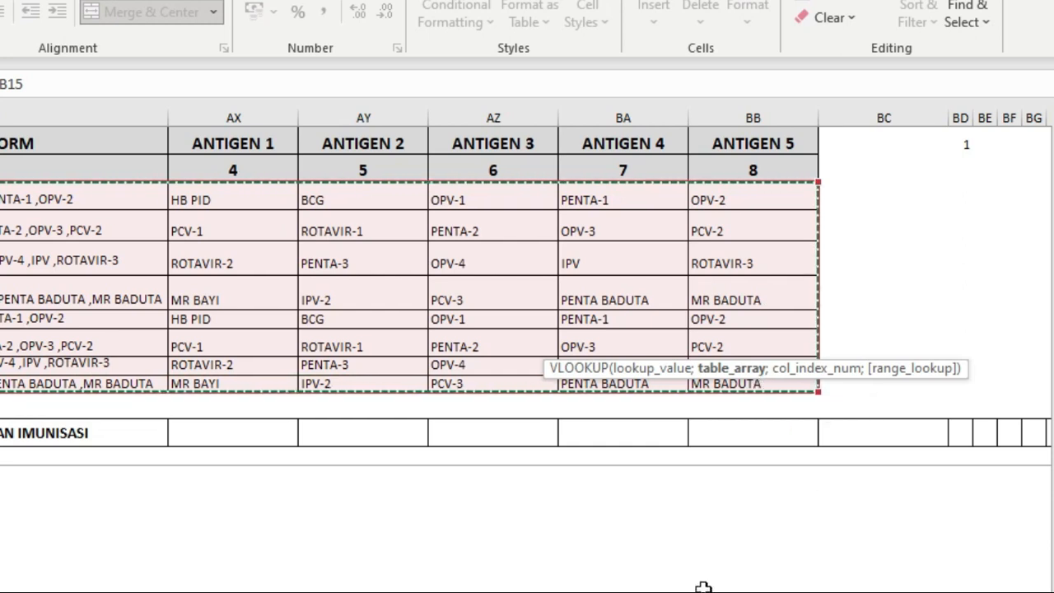
{"action": "type", "text": ";"}
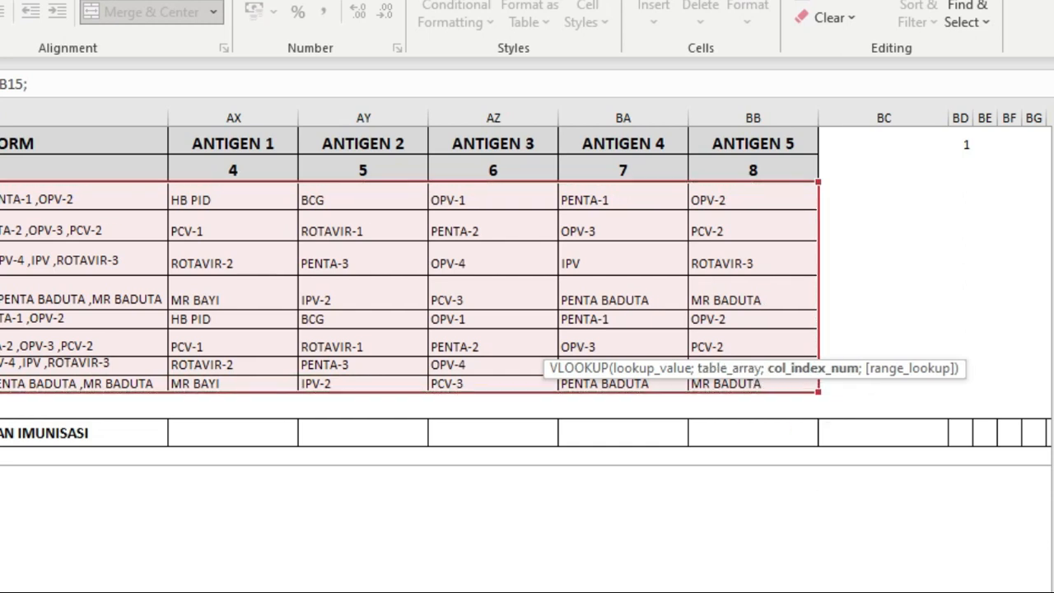
Complete the VLOOKUP formula with column number 3 for NAMA FORM.
{"action": "scroll", "coordinate": [523, 279], "scroll_direction": "left", "scroll_amount": 5}
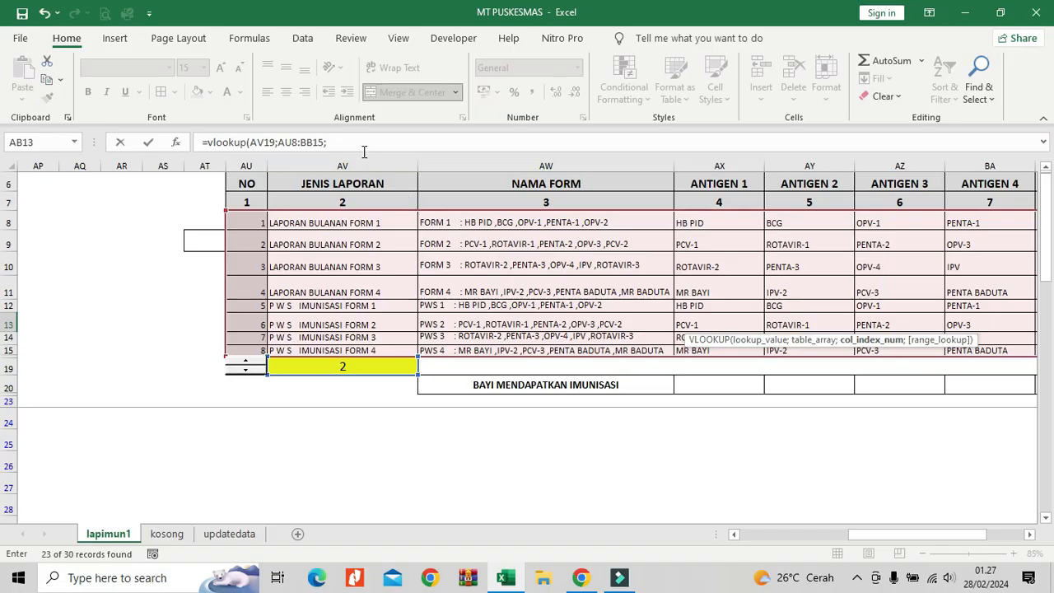
{"action": "left_click", "coordinate": [355, 79]}
{"action": "type", "text": "3)"}
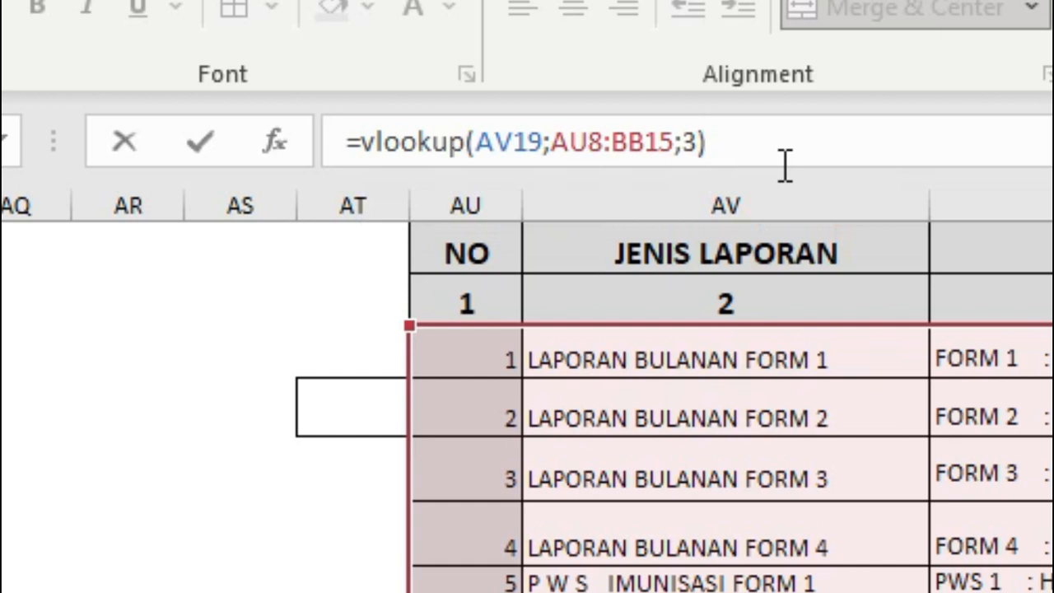
{"action": "key", "text": "Return"}
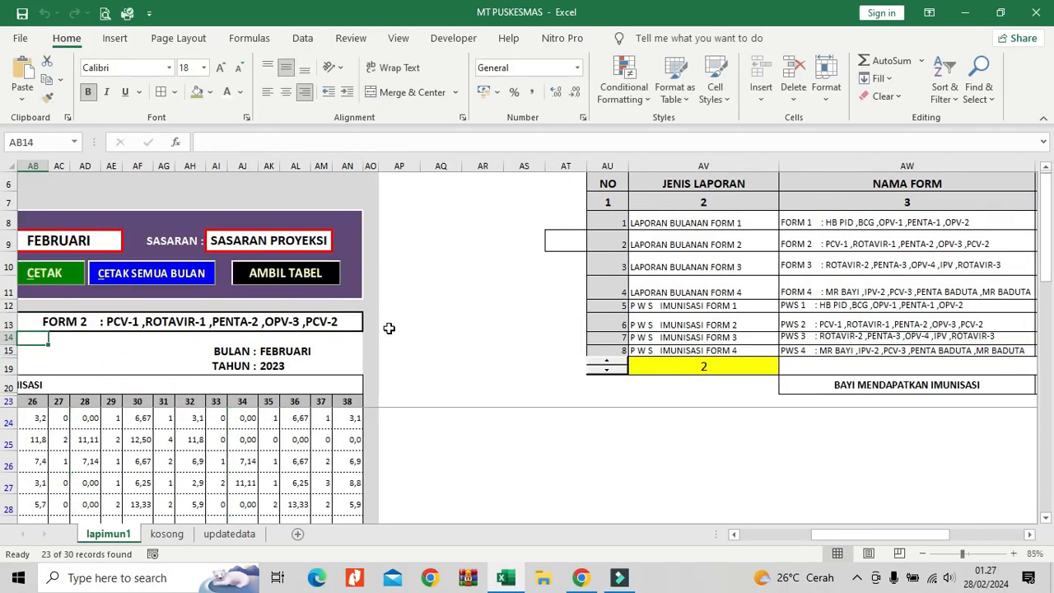
Test the form name lookup by choosing LAPORAN BULANAN FORM 1 as report type and checking its NAMA FORM entry in AW8.
{"action": "left_click_drag", "start_coordinate": [856, 533], "coordinate": [811, 534]}
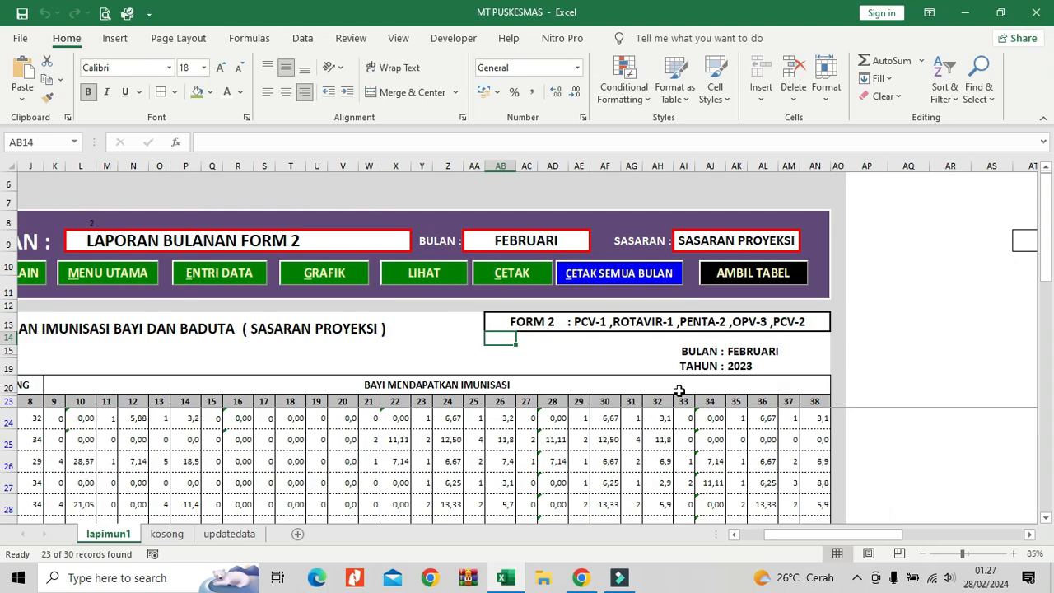
{"action": "left_click", "coordinate": [359, 242]}
{"action": "left_click", "coordinate": [417, 244]}
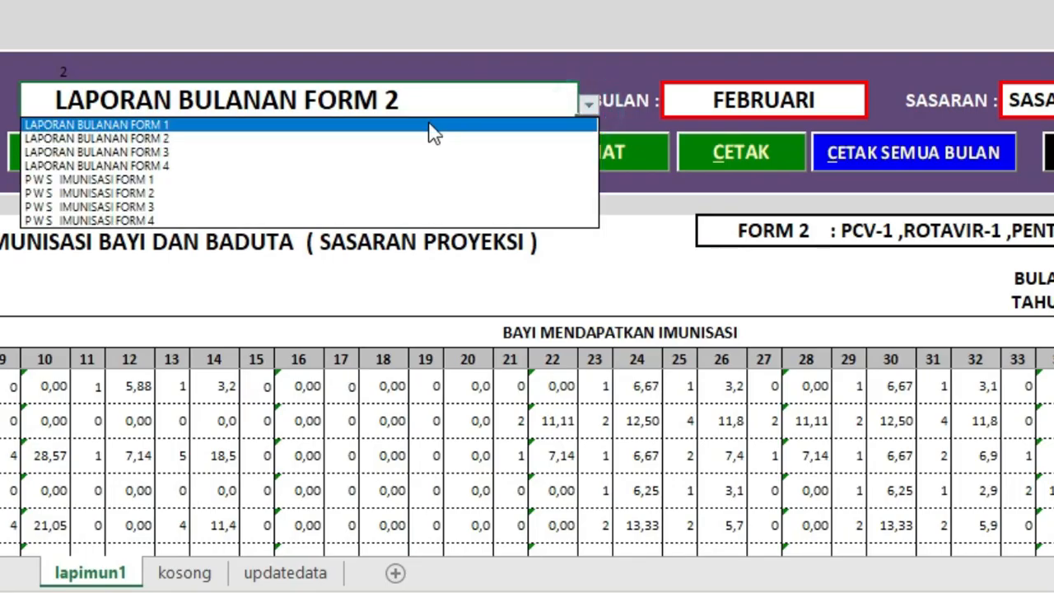
{"action": "left_click", "coordinate": [429, 125]}
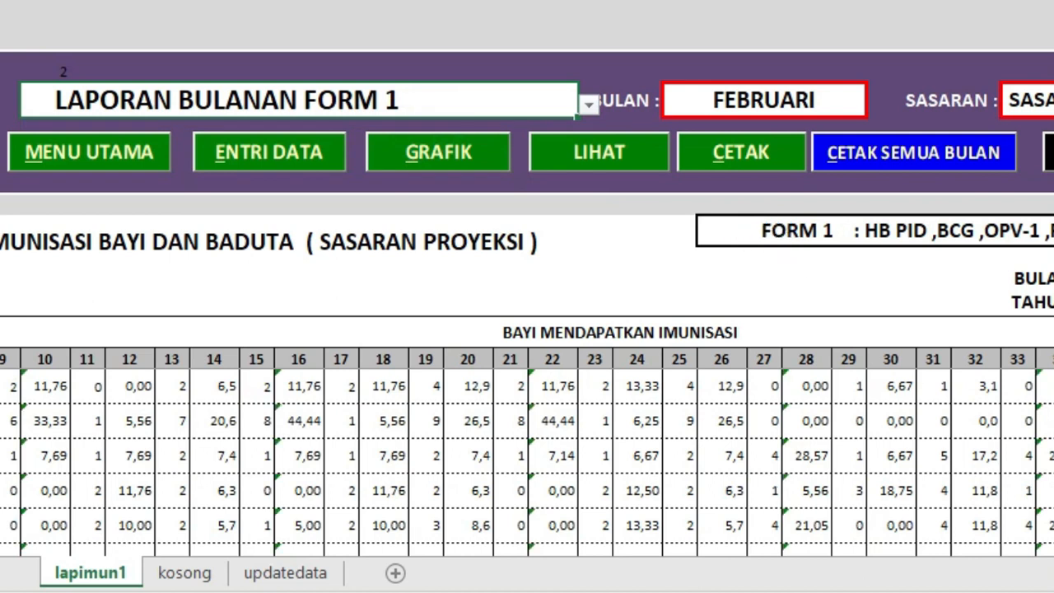
{"action": "left_click_drag", "start_coordinate": [810, 537], "coordinate": [867, 537]}
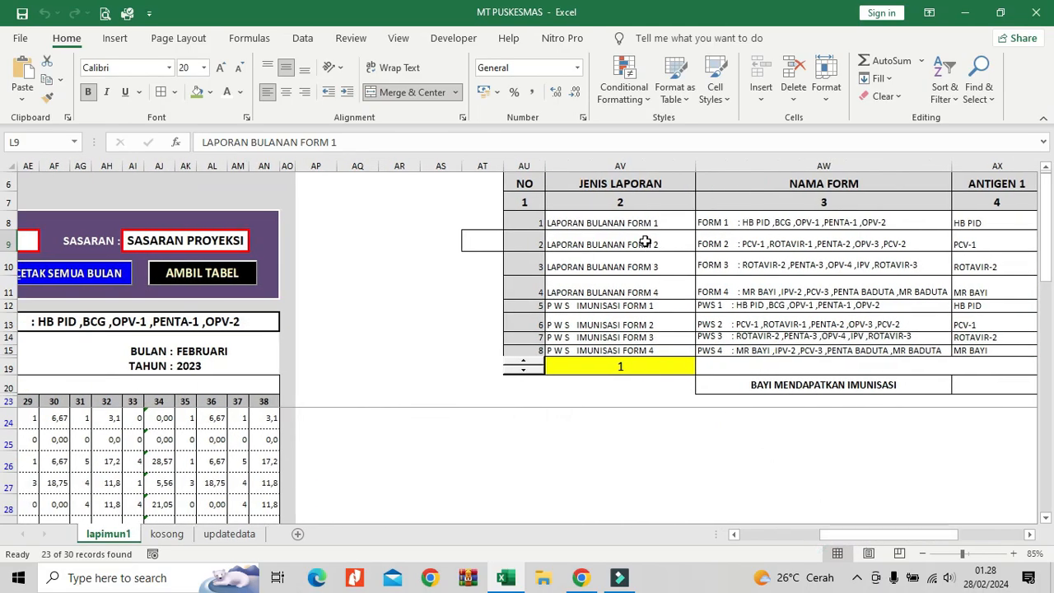
{"action": "left_click", "coordinate": [723, 222]}
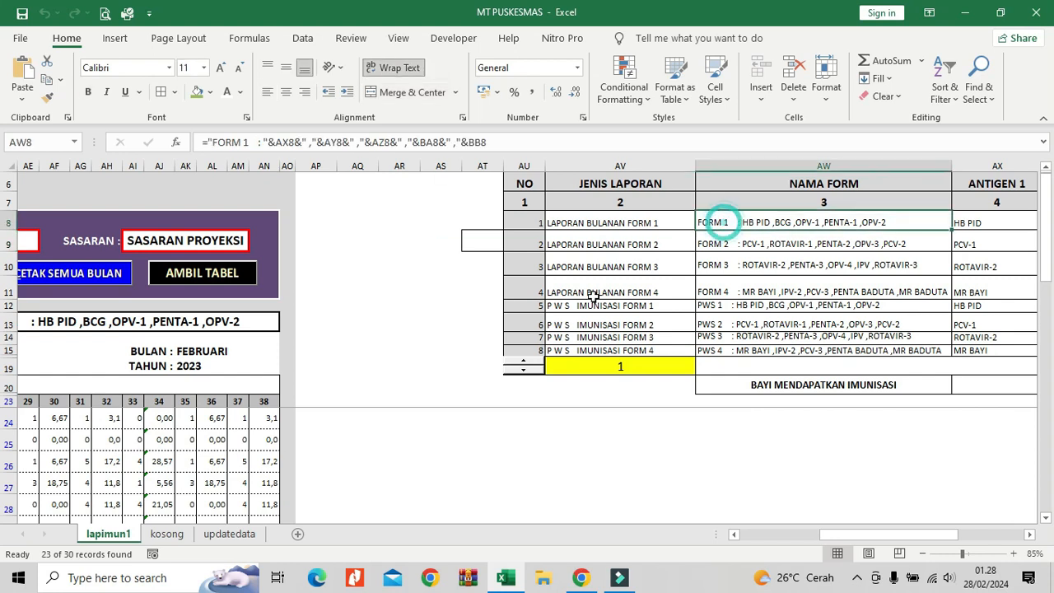
Set the report type in L9 back to LAPORAN BULANAN FORM 2.
{"action": "scroll", "coordinate": [827, 534], "scroll_direction": "left", "scroll_amount": 10}
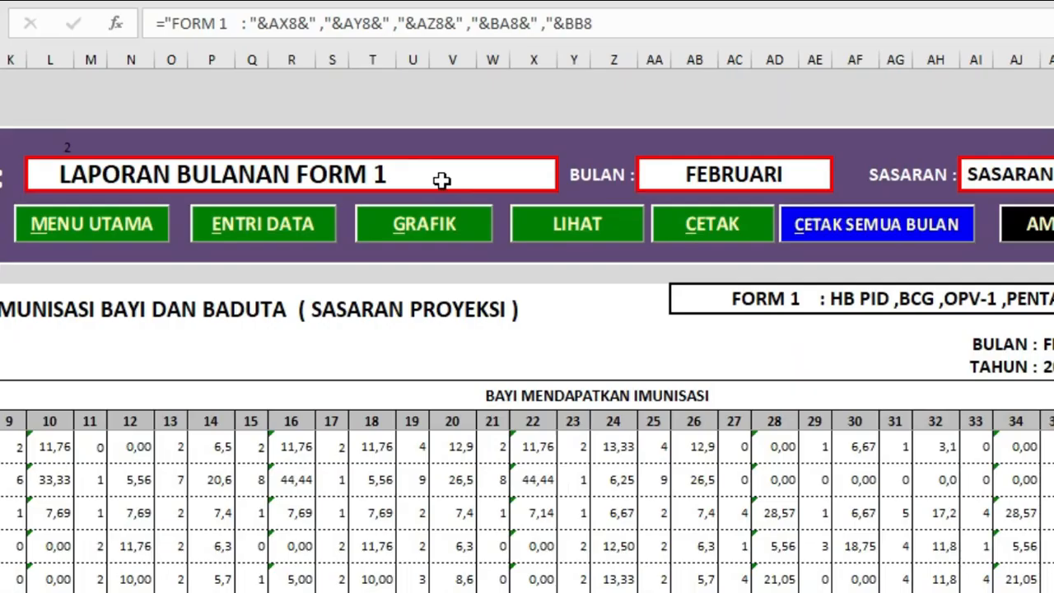
{"action": "left_click", "coordinate": [386, 242]}
{"action": "left_click", "coordinate": [469, 244]}
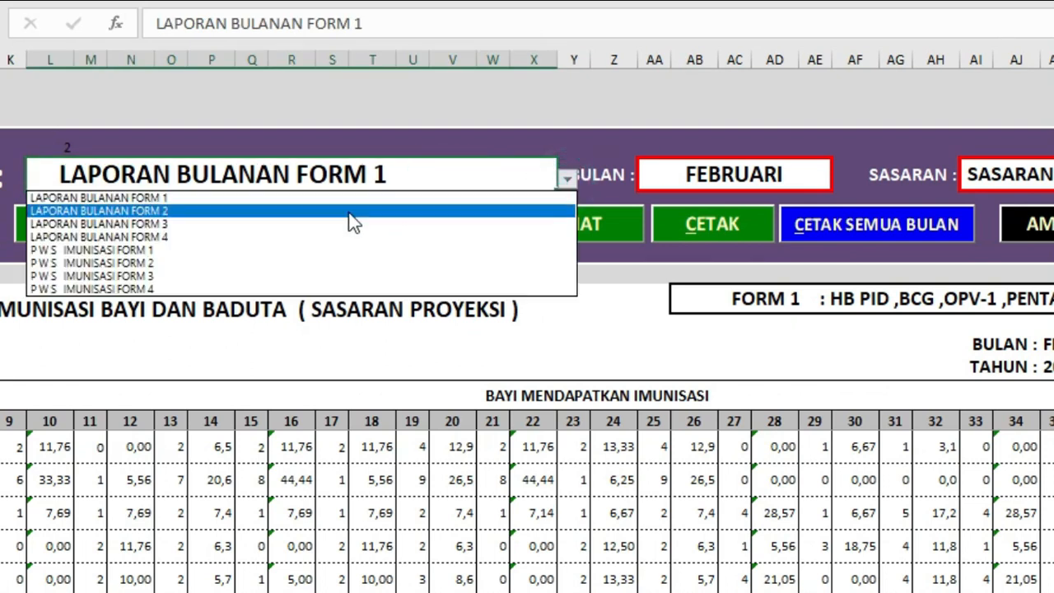
{"action": "left_click", "coordinate": [349, 211]}
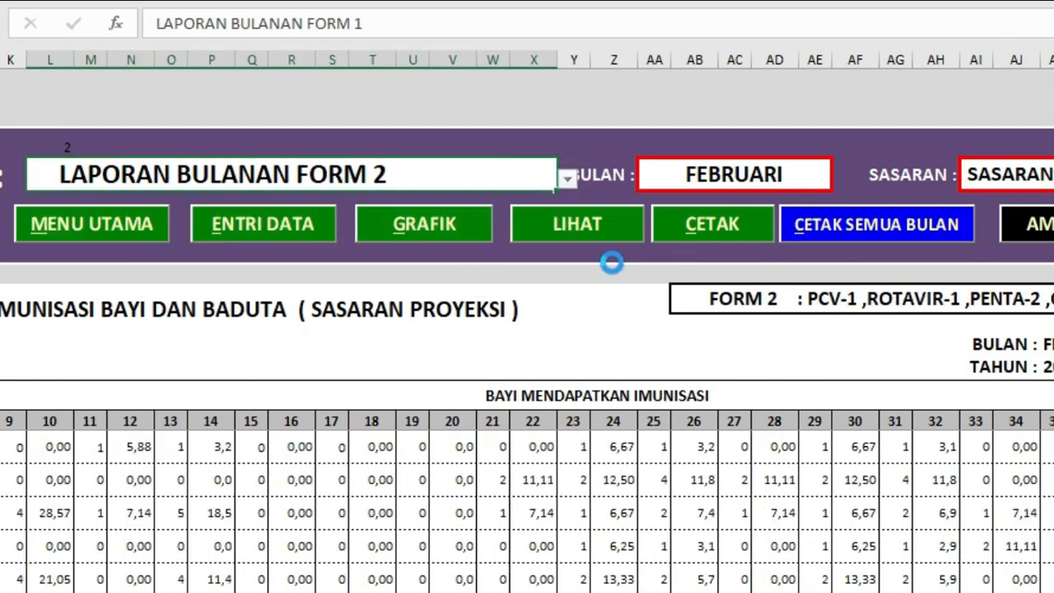
Compare the form name formula in AB13 with the table's Form 2 row and the MATCH formula in AV19.
{"action": "left_click", "coordinate": [761, 300]}
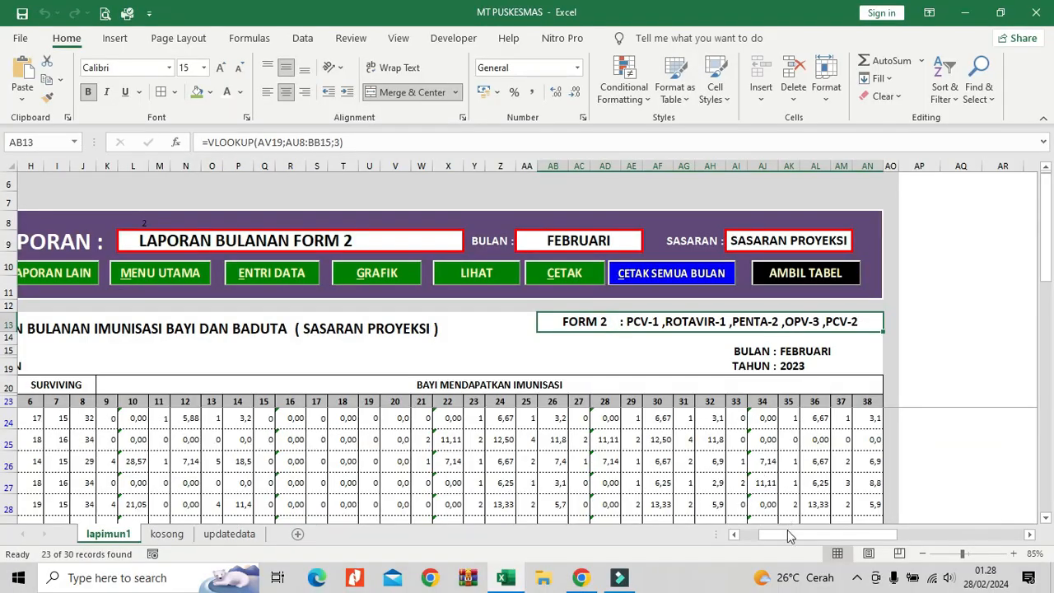
{"action": "left_click_drag", "start_coordinate": [788, 536], "coordinate": [853, 534]}
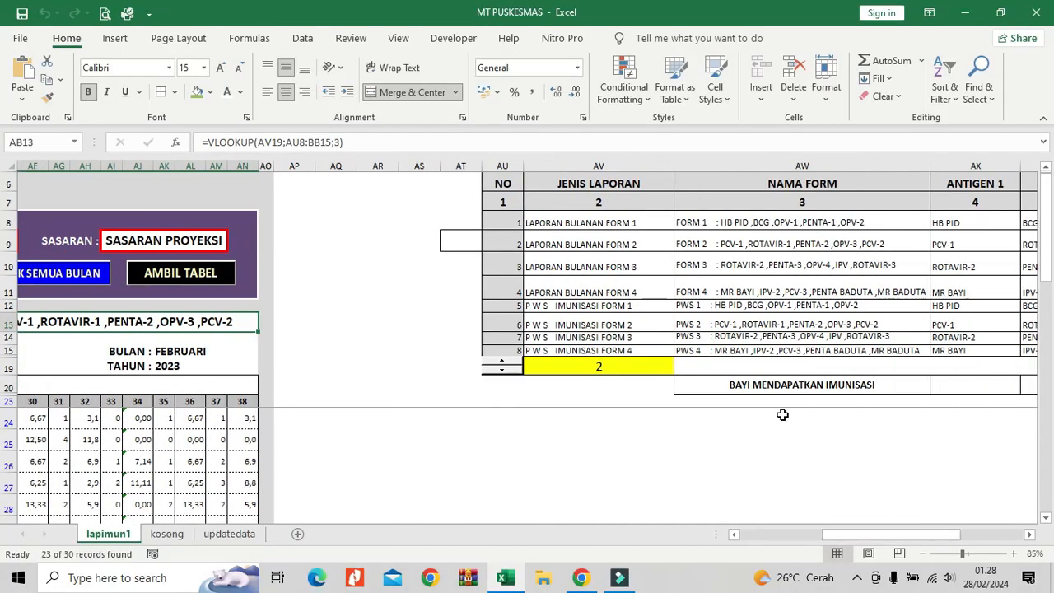
{"action": "left_click", "coordinate": [740, 250]}
{"action": "left_click", "coordinate": [502, 241]}
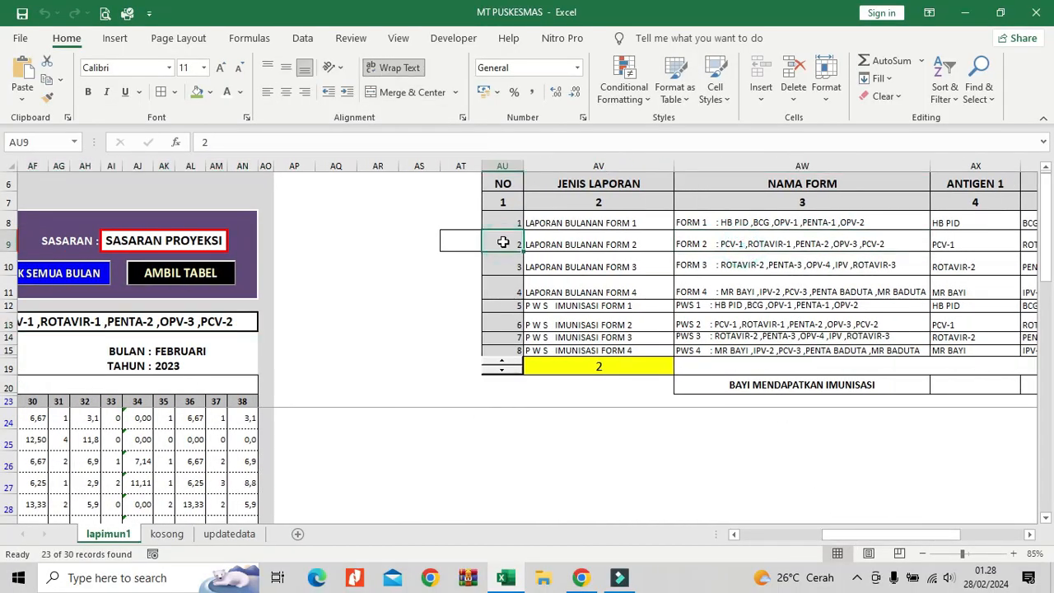
{"action": "left_click", "coordinate": [621, 366]}
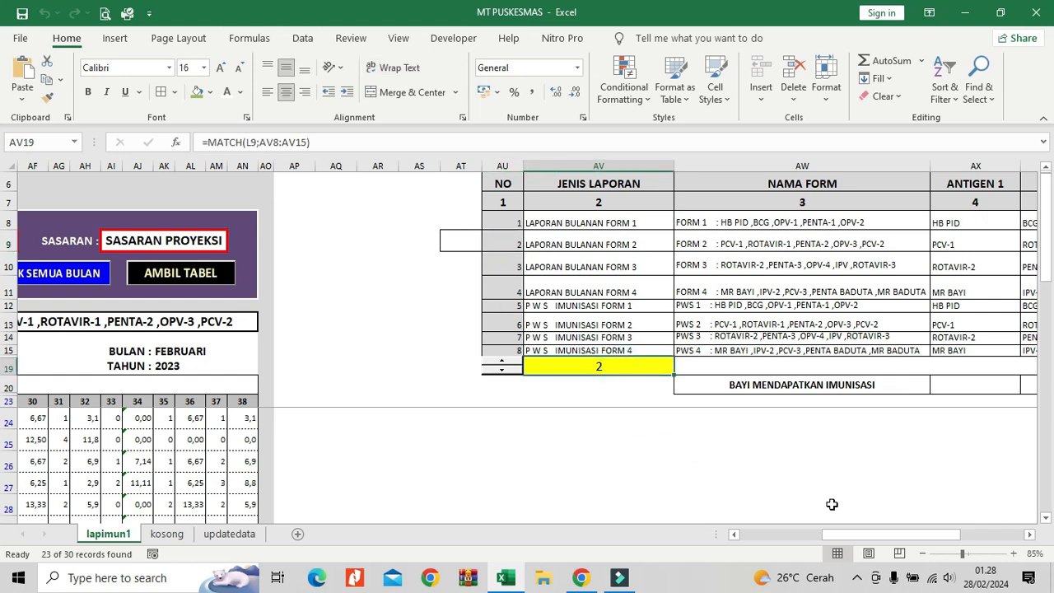
Start a new VLOOKUP formula in the first antigen heading cell K21, with AV19 as the lookup value.
{"action": "left_click_drag", "start_coordinate": [865, 534], "coordinate": [786, 534]}
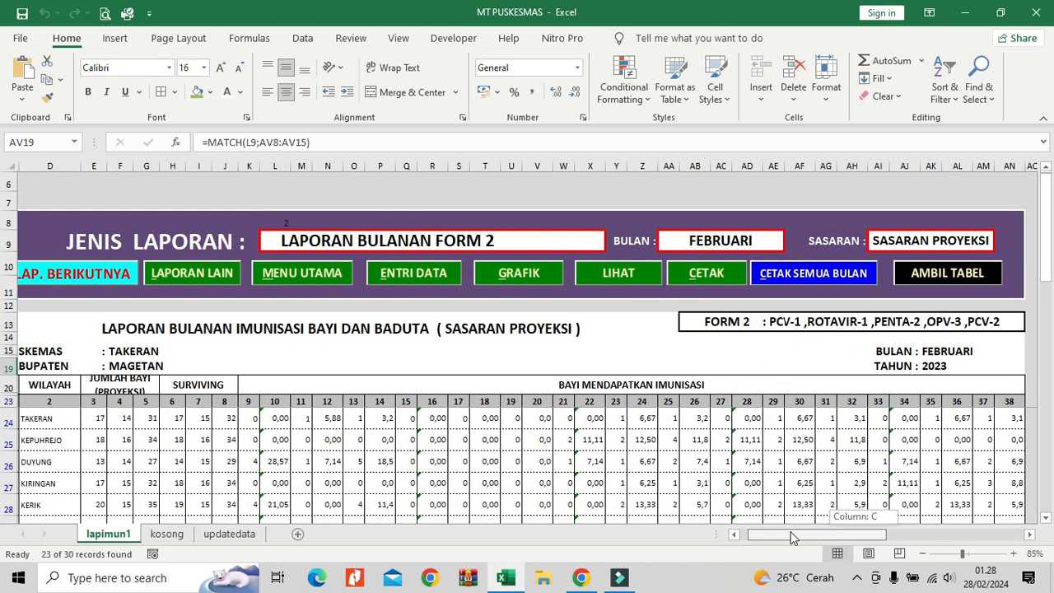
{"action": "left_click", "coordinate": [434, 382]}
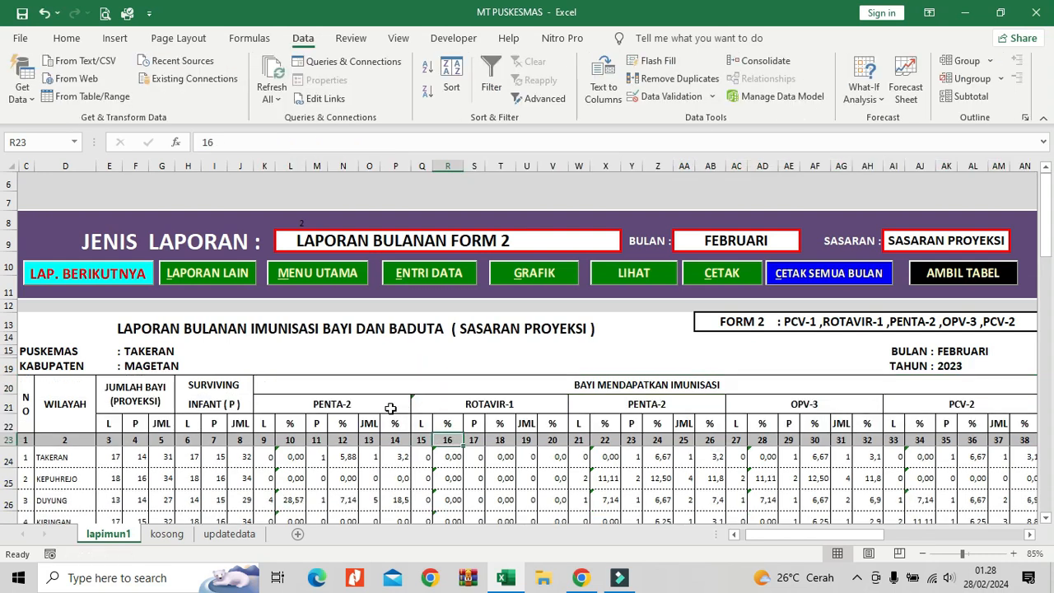
{"action": "left_click", "coordinate": [387, 408]}
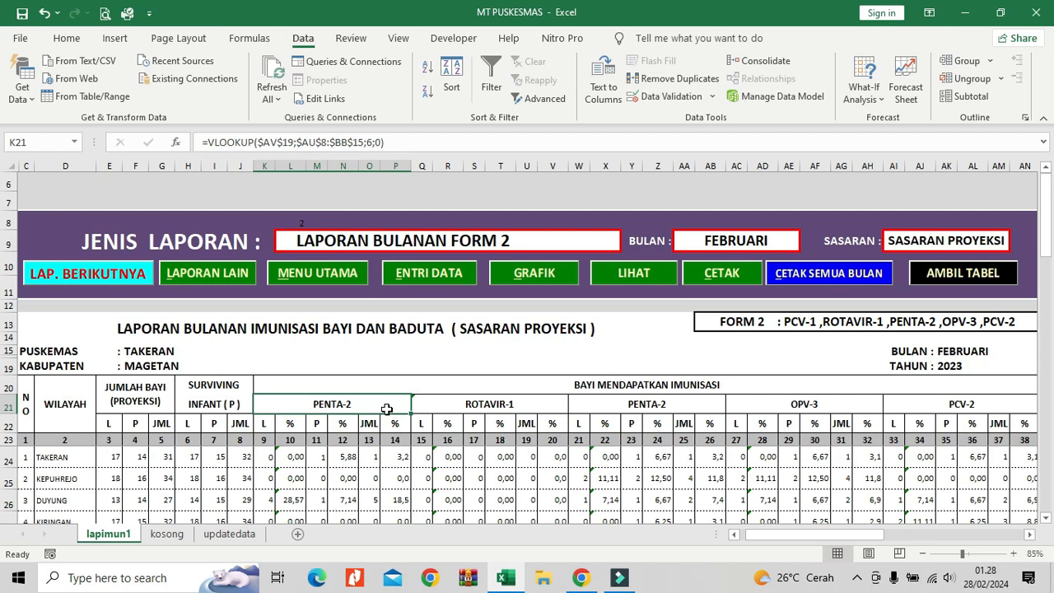
{"action": "type", "text": "="}
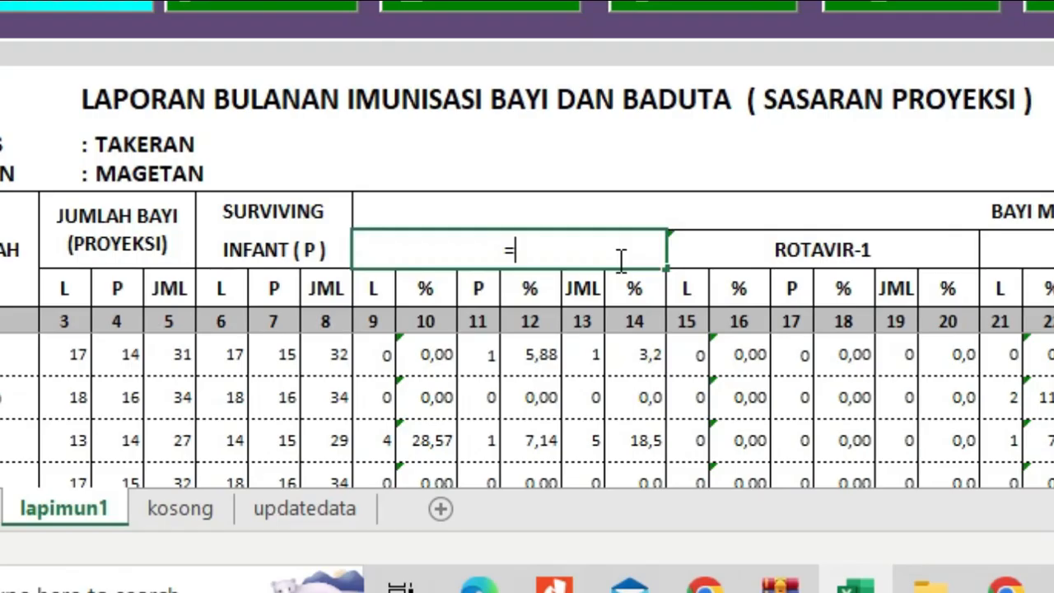
{"action": "type", "text": "vlook"}
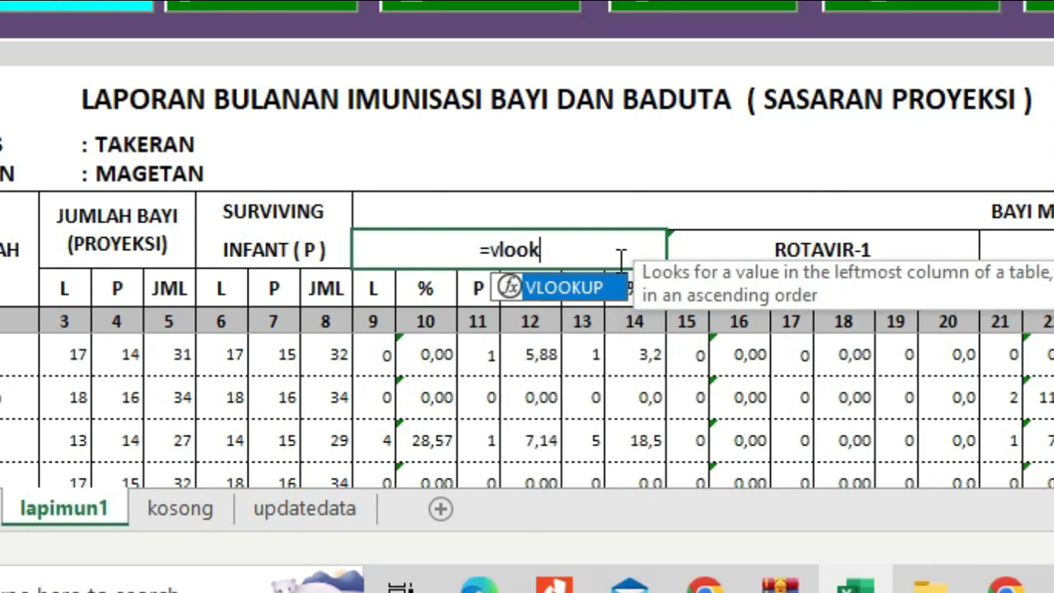
{"action": "type", "text": "up"}
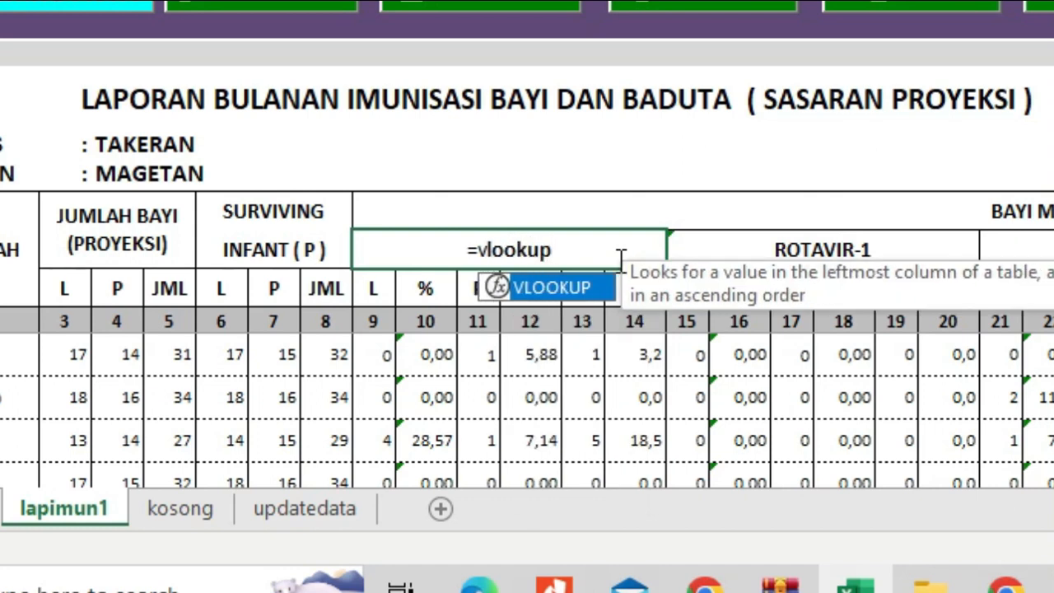
{"action": "type", "text": "("}
{"action": "left_click_drag", "start_coordinate": [771, 537], "coordinate": [831, 537]}
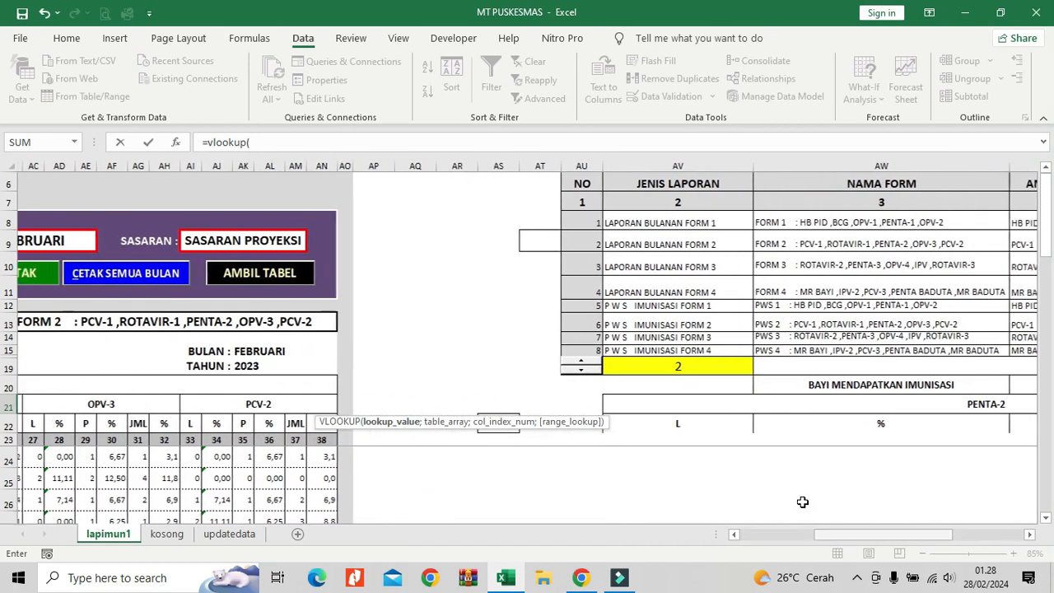
{"action": "left_click", "coordinate": [711, 367]}
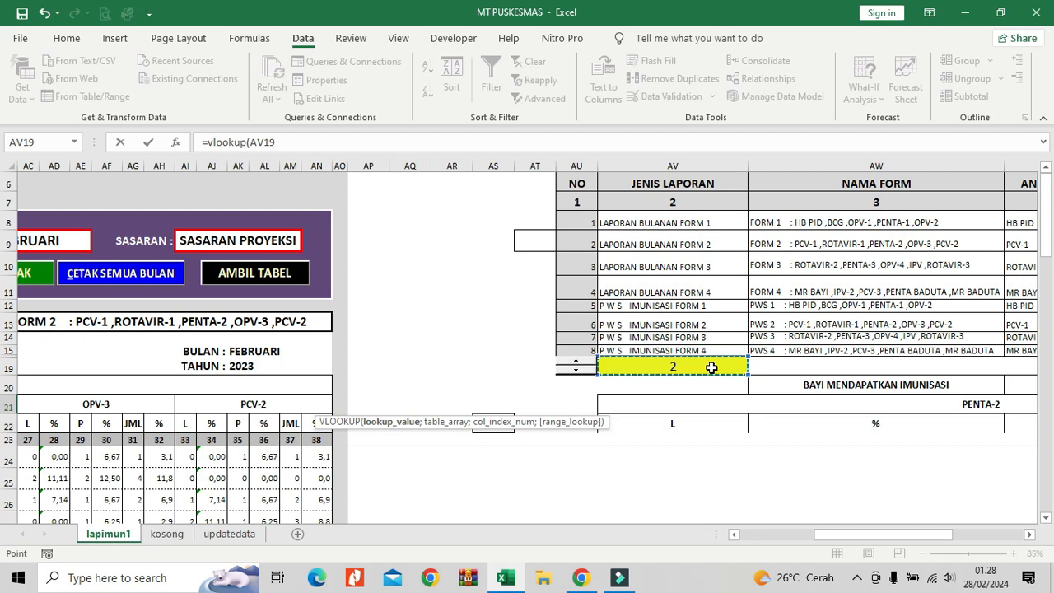
{"action": "type", "text": ";"}
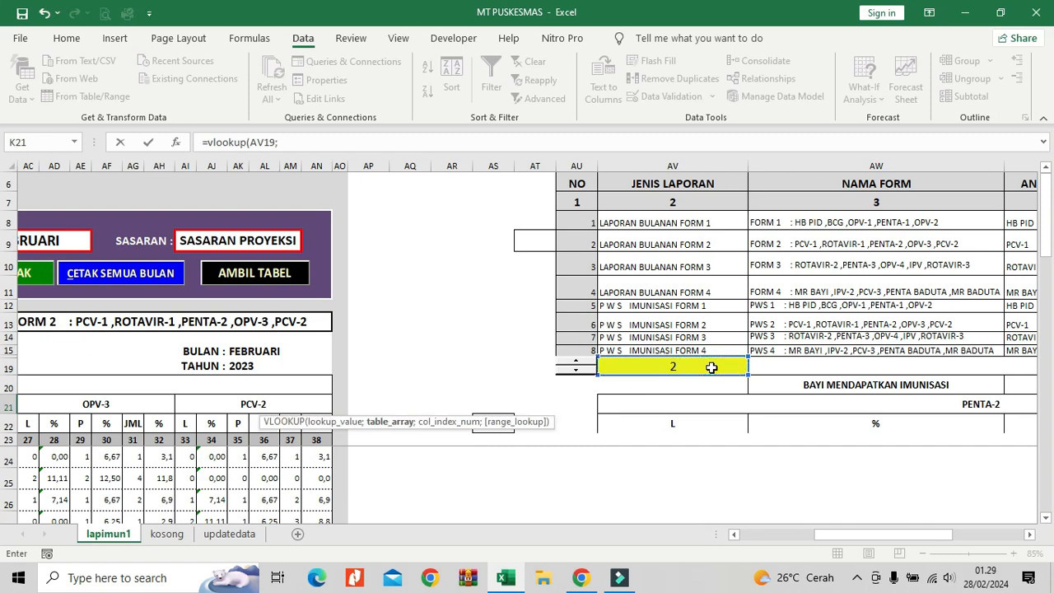
Complete the K21 formula with table range AU8:BB15 and column number 4 for ANTIGEN 1.
{"action": "left_click_drag", "start_coordinate": [591, 223], "coordinate": [865, 350]}
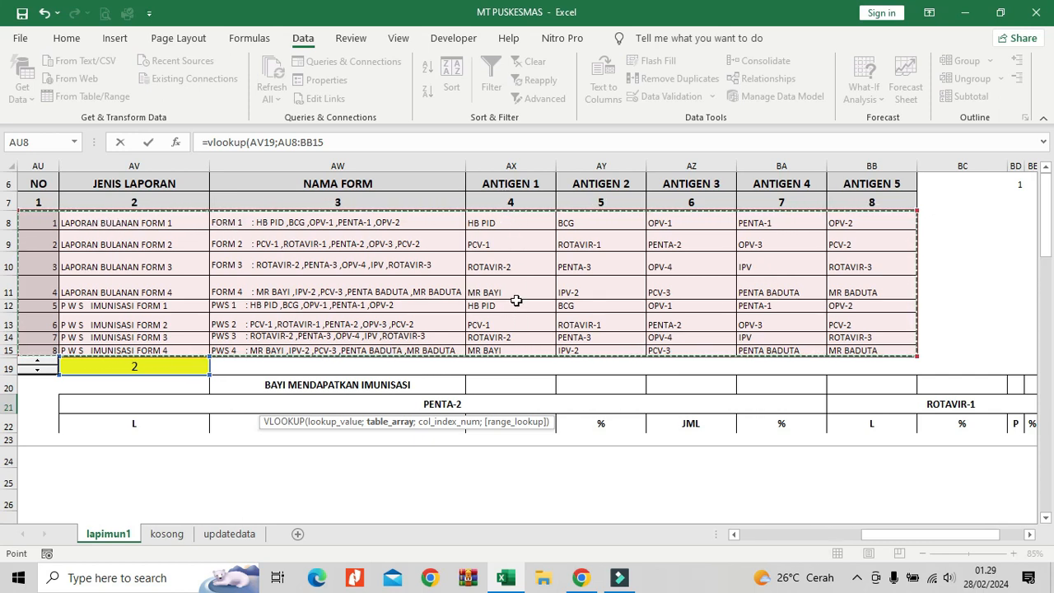
{"action": "left_click", "coordinate": [363, 145]}
{"action": "type", "text": ";4"}
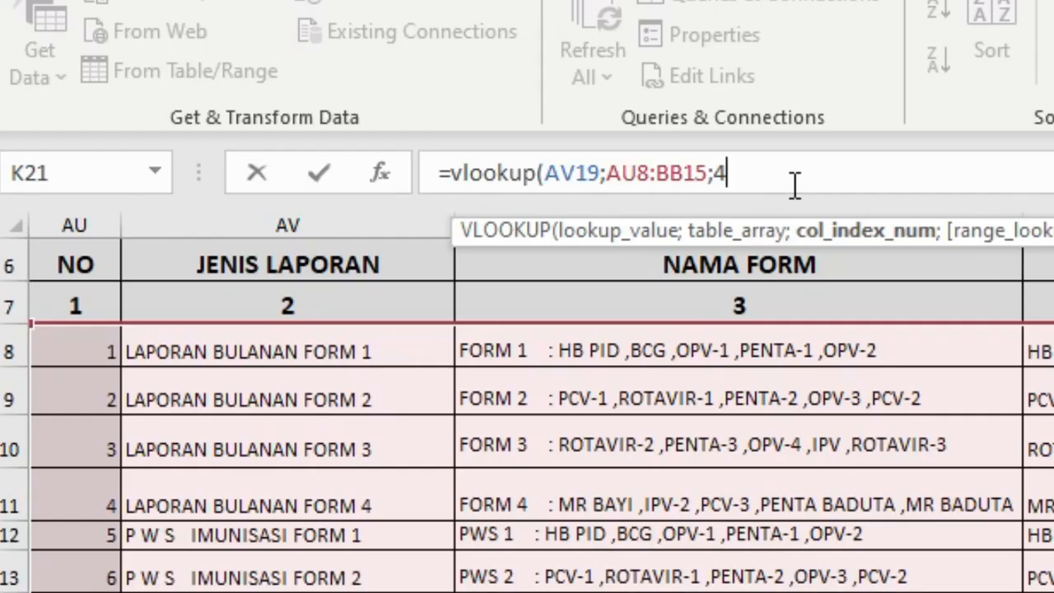
{"action": "type", "text": ")"}
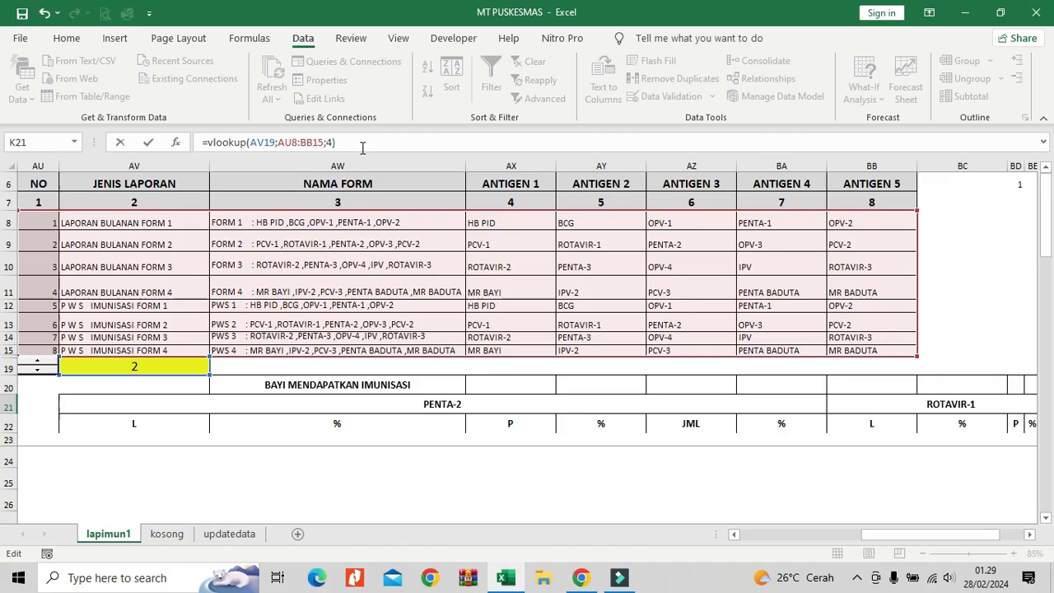
{"action": "key", "text": "Tab"}
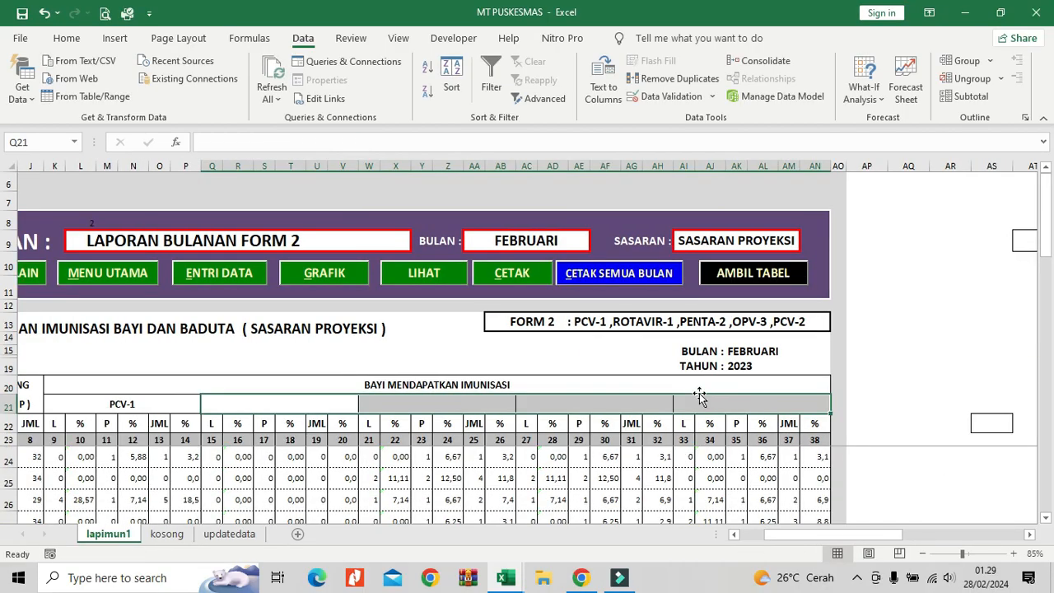
Copy the VLOOKUP formula text from K21 without its equals sign, leaving the cell unchanged.
{"action": "left_click", "coordinate": [161, 398]}
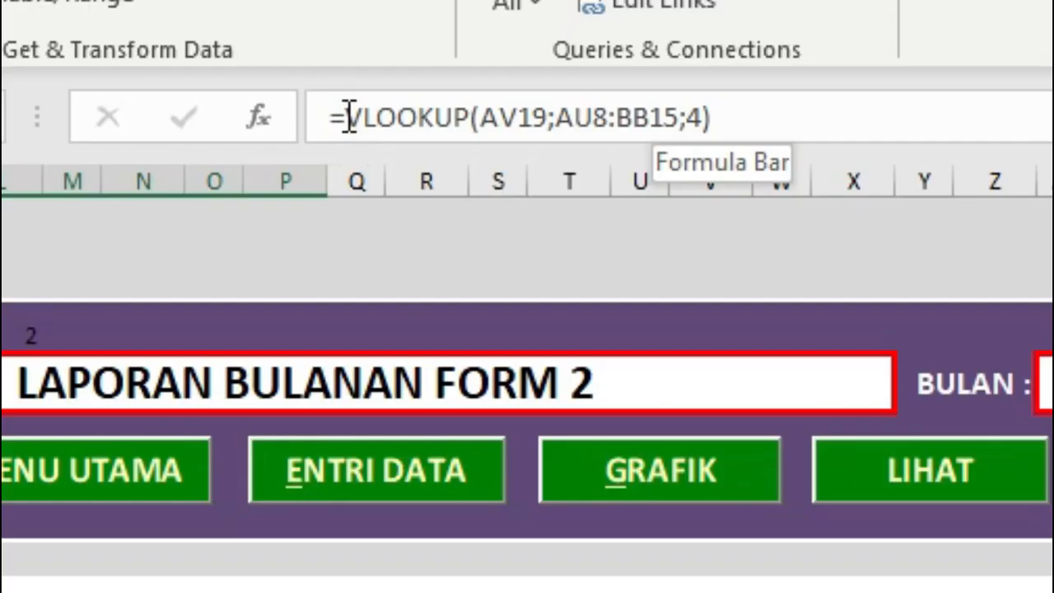
{"action": "left_click", "coordinate": [207, 142]}
{"action": "left_click_drag", "start_coordinate": [208, 141], "coordinate": [367, 145]}
{"action": "key", "text": "ctrl+c"}
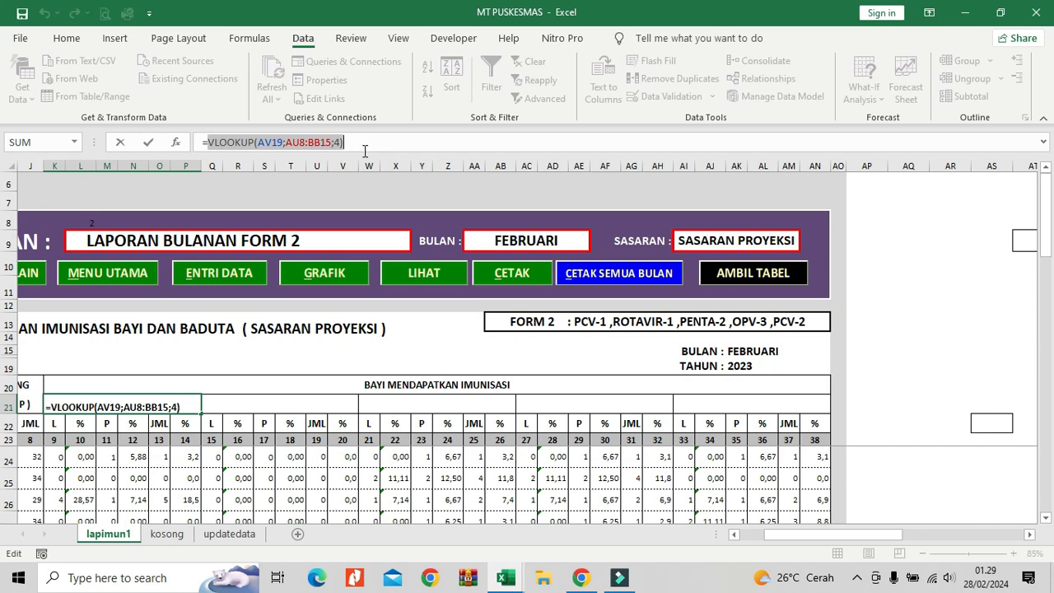
{"action": "key", "text": "Escape"}
Paste the copied VLOOKUP text into the second antigen heading Q21 and put an equals sign before it.
{"action": "left_click", "coordinate": [292, 403]}
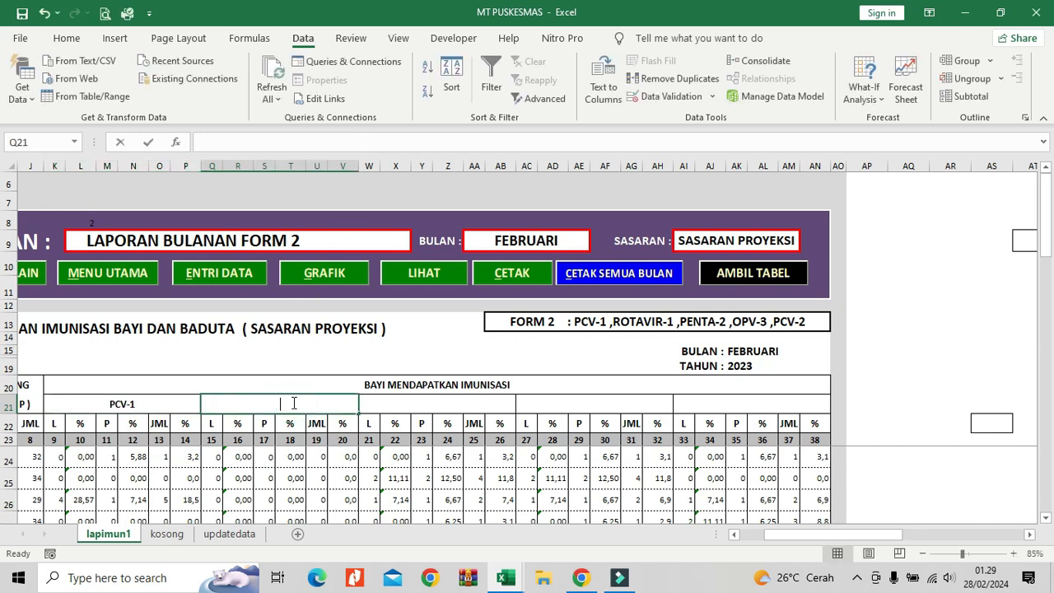
{"action": "key", "text": "ctrl+v"}
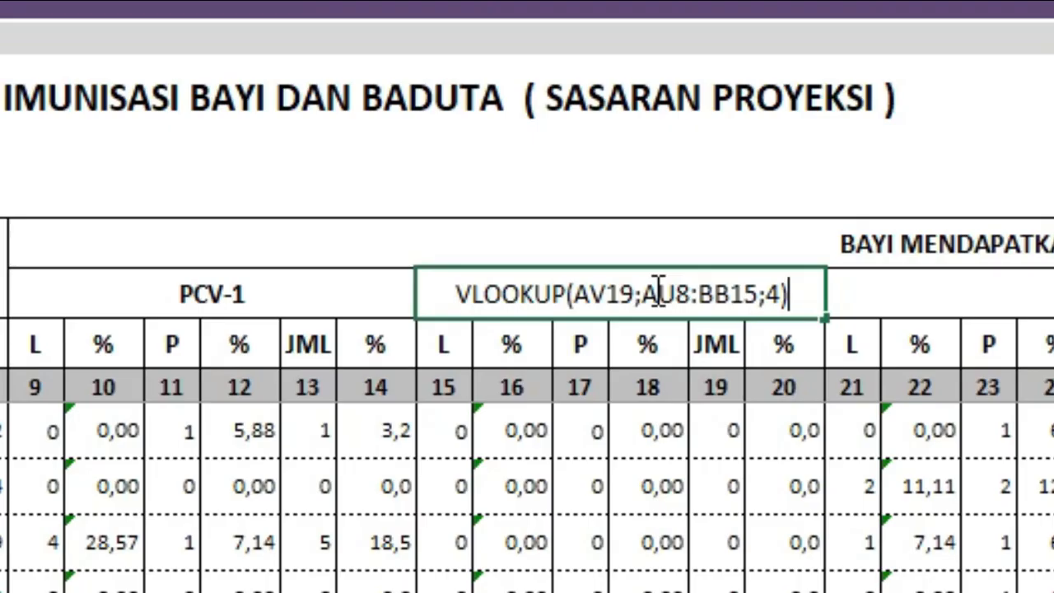
{"action": "left_click", "coordinate": [463, 294]}
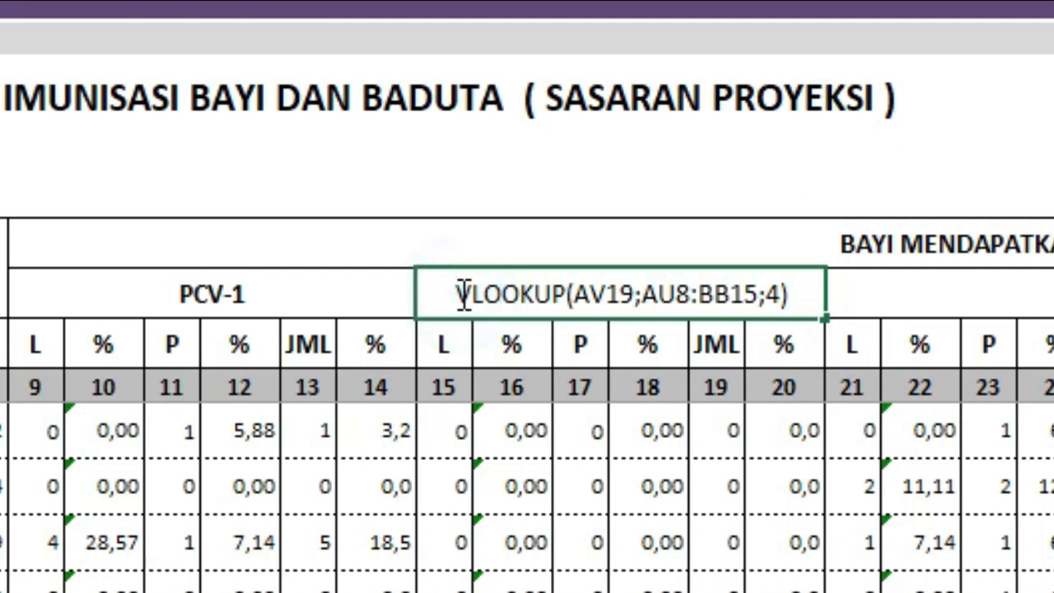
{"action": "type", "text": "="}
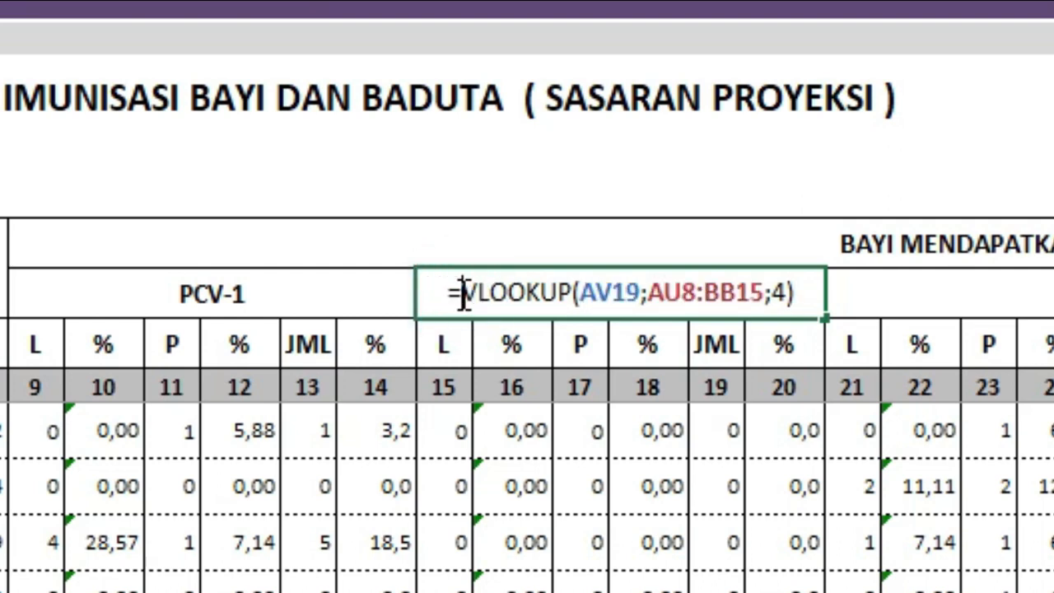
{"action": "key", "text": "Return"}
{"action": "left_click", "coordinate": [686, 289]}
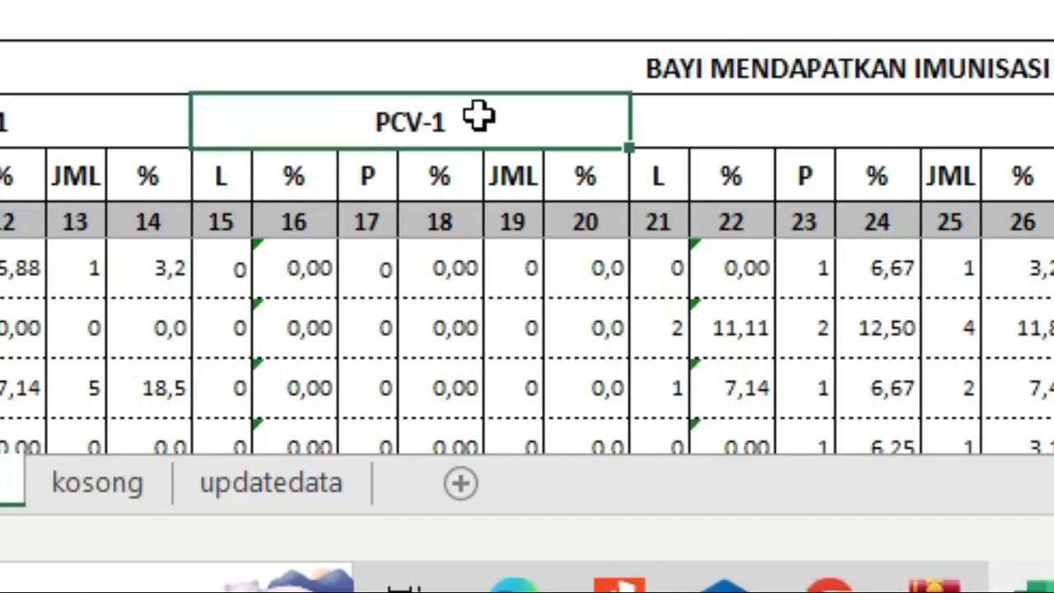
Enter the copied formula =VLOOKUP(AV19;AU8:BB15;4) in the third antigen heading cell W21.
{"action": "left_click", "coordinate": [678, 129]}
{"action": "type", "text": "="}
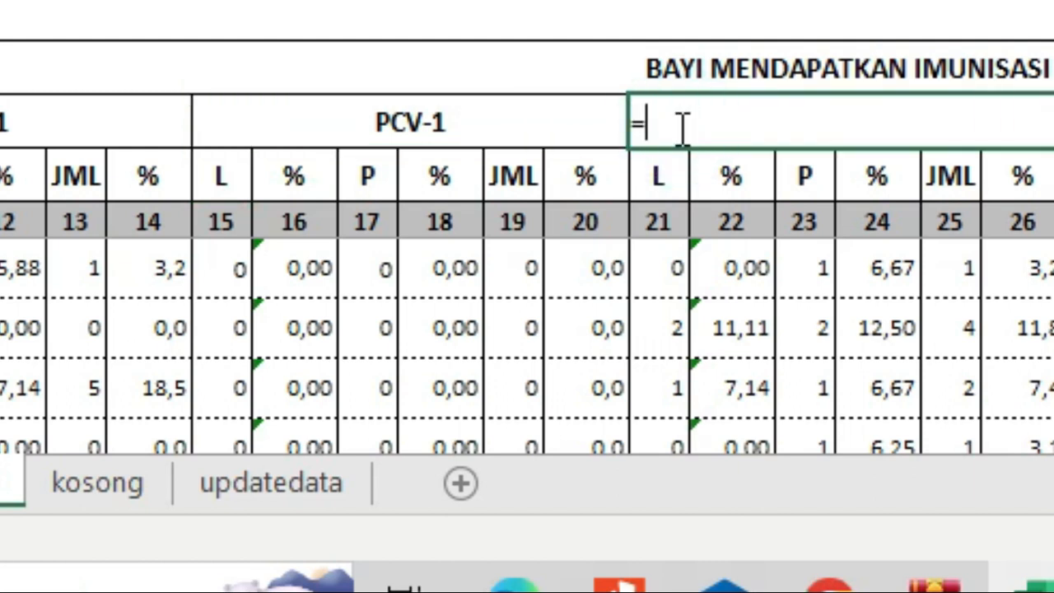
{"action": "key", "text": "ctrl+v"}
{"action": "key", "text": "Return"}
{"action": "left_click", "coordinate": [678, 130]}
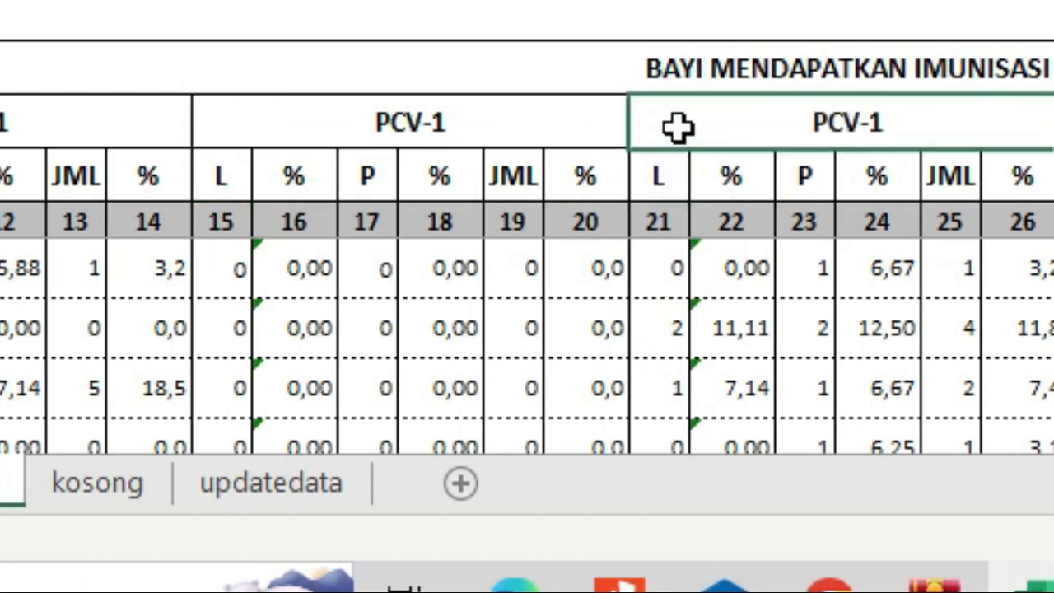
Paste the VLOOKUP text into the fourth antigen heading AC21, add the missing equals sign, and move to the fifth heading cell.
{"action": "left_click", "coordinate": [1053, 122]}
{"action": "double_click", "coordinate": [1053, 122]}
{"action": "key", "text": "ctrl+v"}
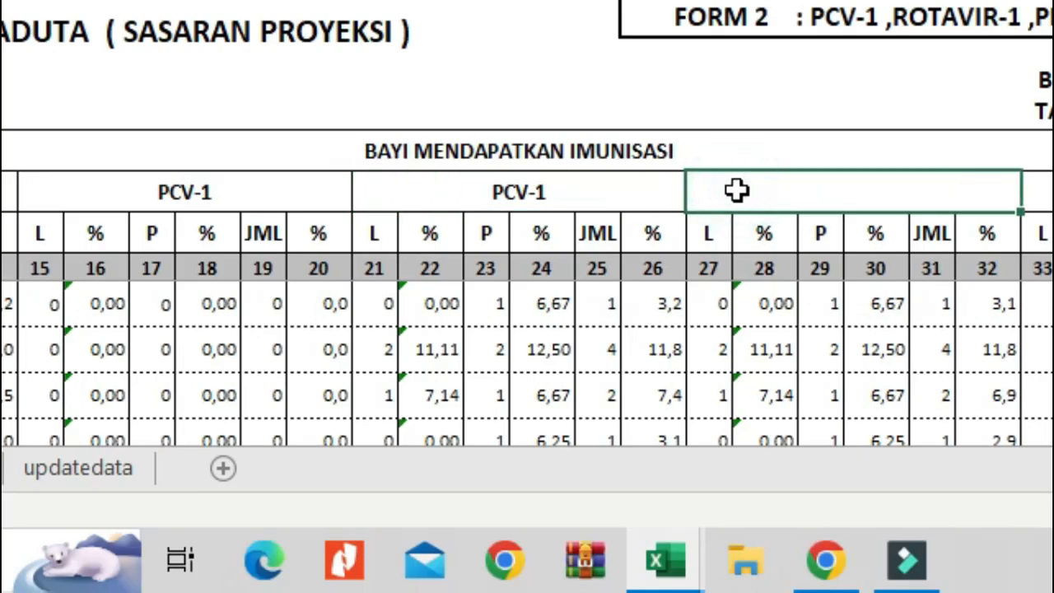
{"action": "key", "text": "Return"}
{"action": "left_click", "coordinate": [736, 191]}
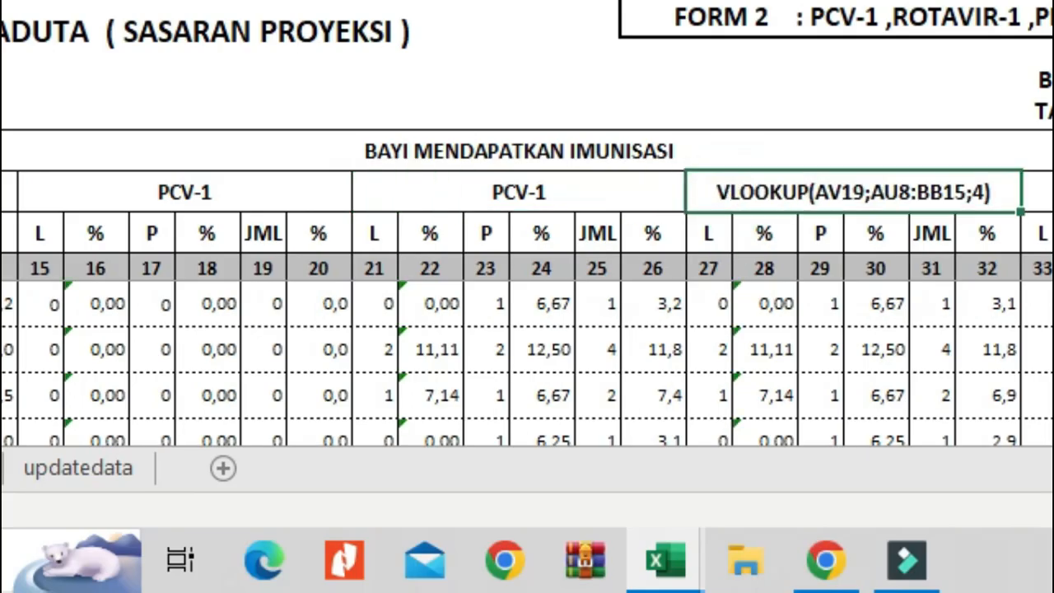
{"action": "key", "text": "F2"}
{"action": "type", "text": "="}
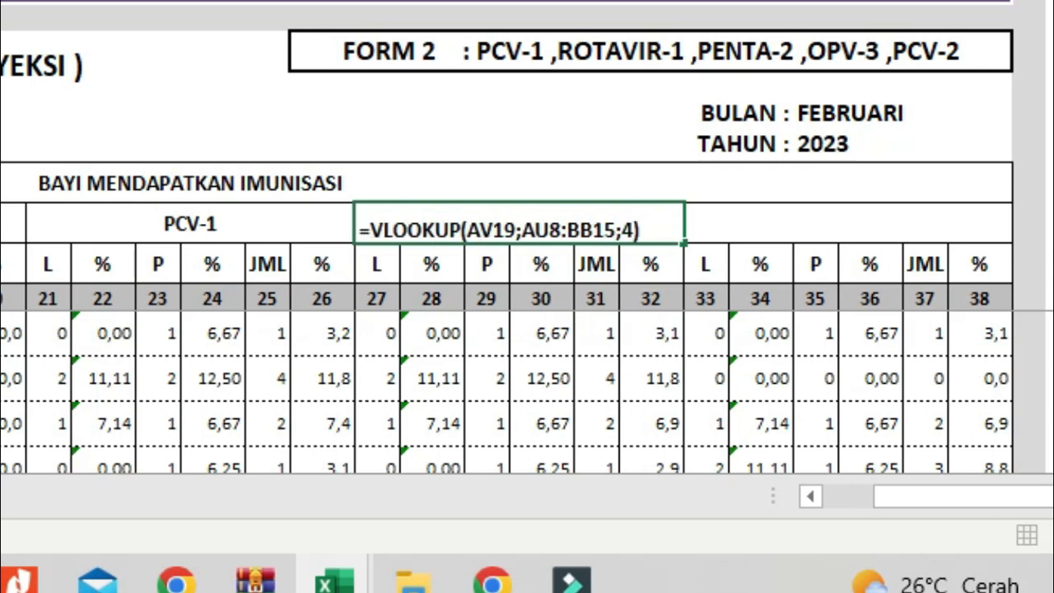
{"action": "key", "text": "Return"}
{"action": "key", "text": "Up"}
{"action": "key", "text": "Right"}
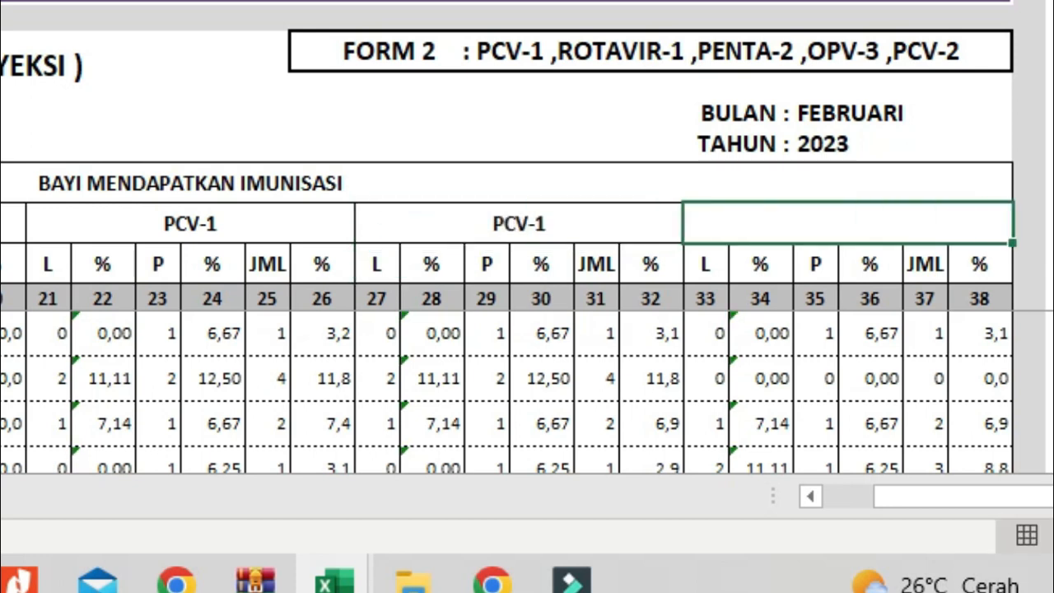
Enter the copied formula =VLOOKUP(AV19;AU8:BB15;4) in the fifth antigen heading cell AI21.
{"action": "type", "text": "="}
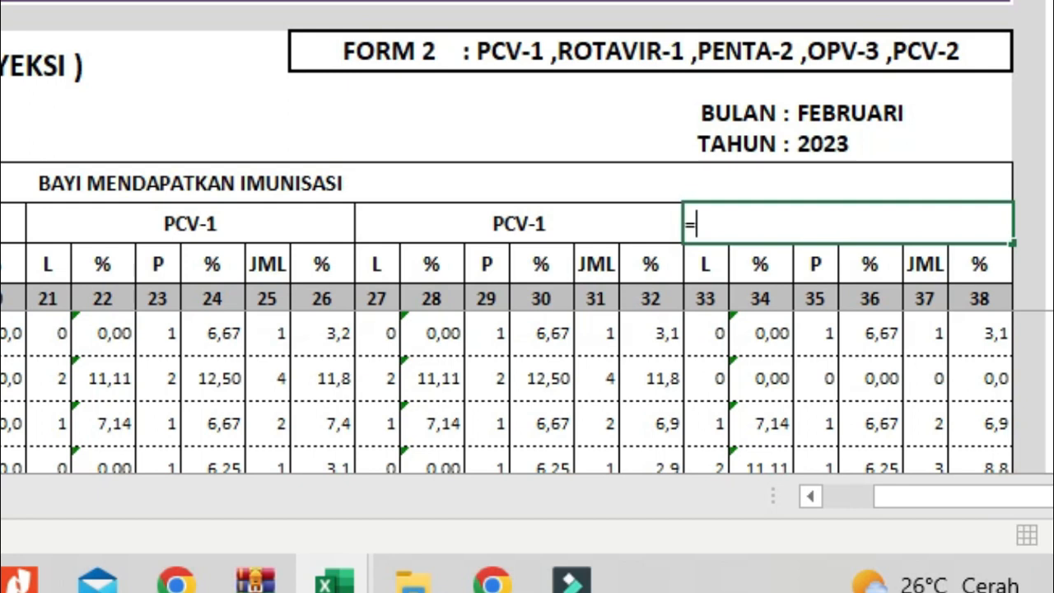
{"action": "type", "text": "VLOOKUP(AV19;AU8:BB15;4)"}
{"action": "key", "text": "Return"}
{"action": "key", "text": "Up"}
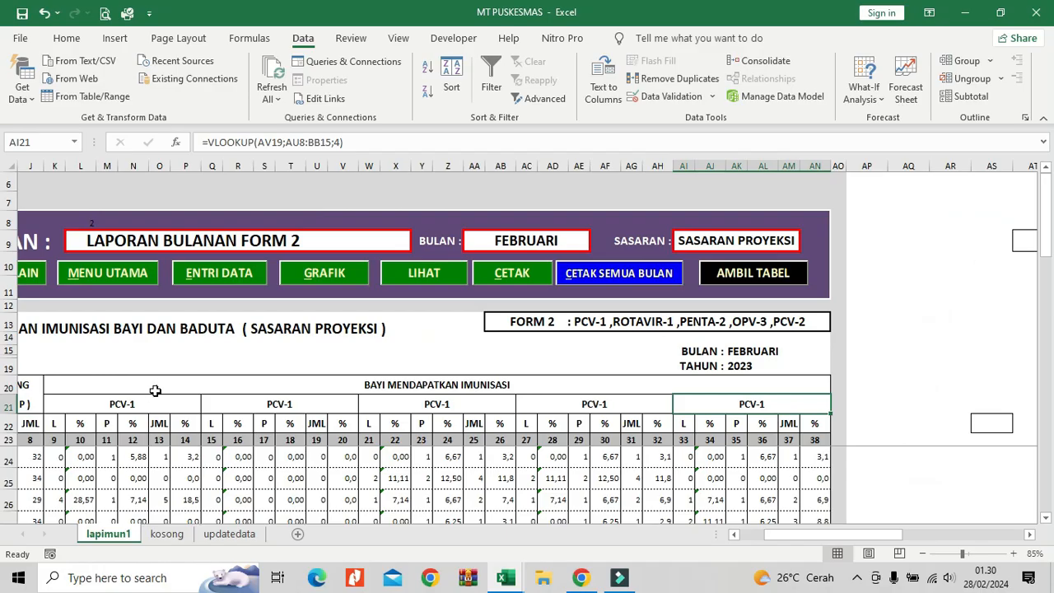
Examine the first antigen heading's formula and the column numbers of antigens 2 to 5 in the report lookup table.
{"action": "left_click", "coordinate": [146, 404]}
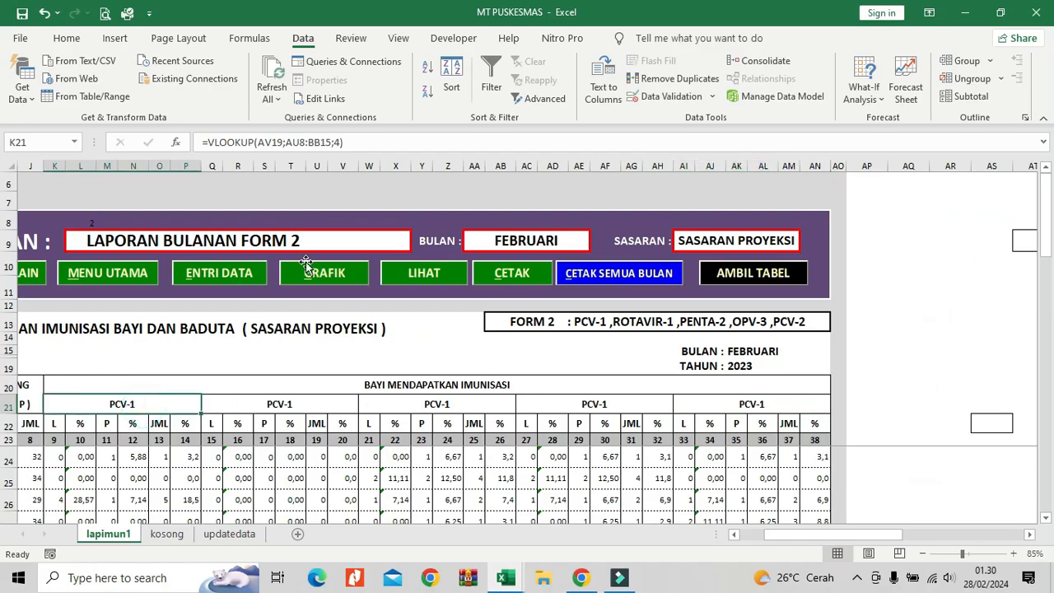
{"action": "left_click_drag", "start_coordinate": [805, 537], "coordinate": [890, 553]}
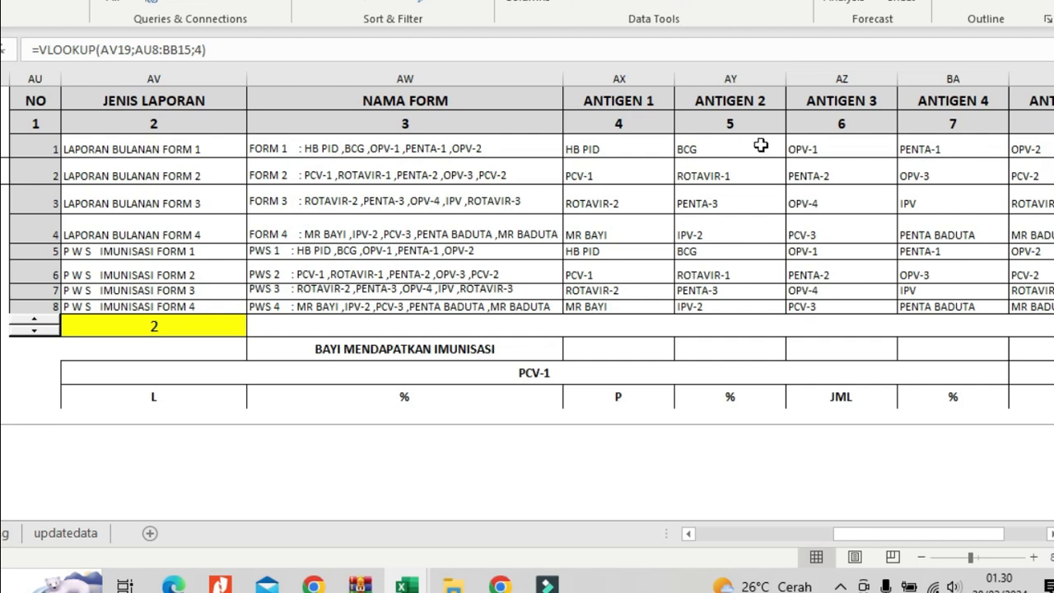
{"action": "left_click", "coordinate": [759, 145]}
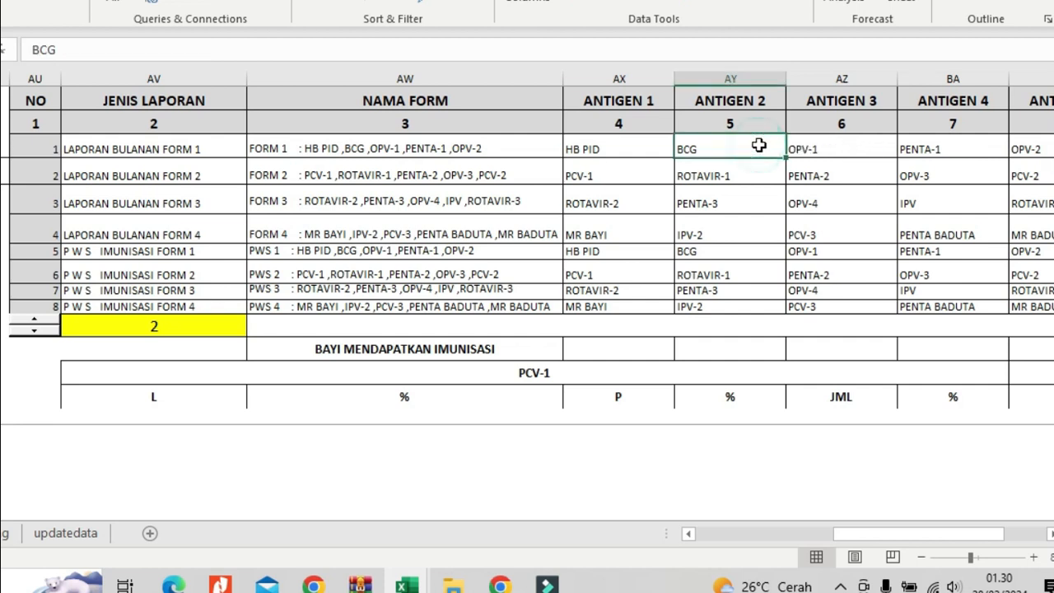
{"action": "left_click", "coordinate": [814, 151]}
{"action": "left_click", "coordinate": [936, 151]}
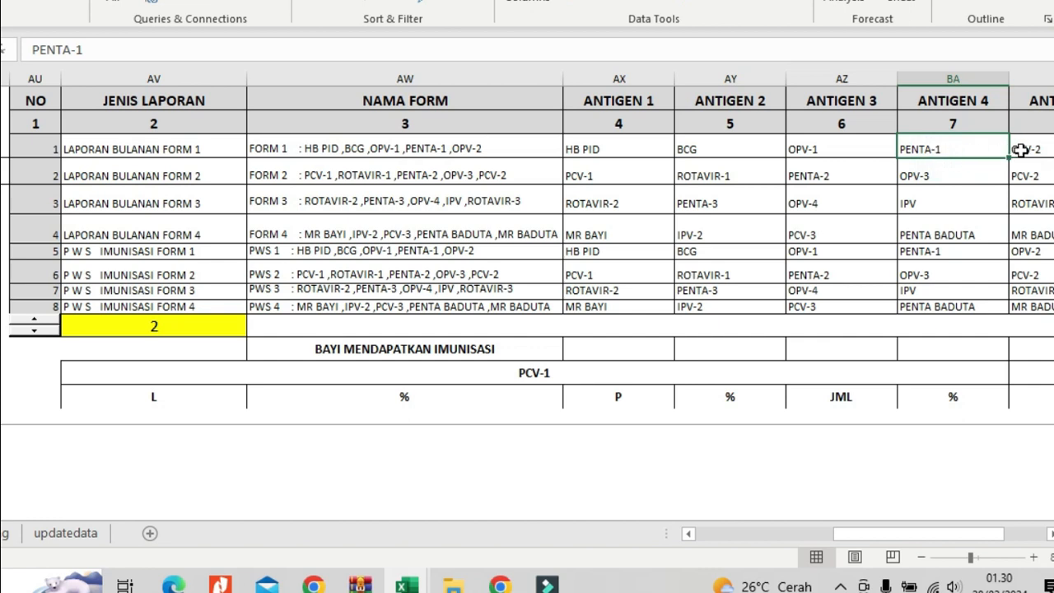
{"action": "left_click", "coordinate": [1020, 150]}
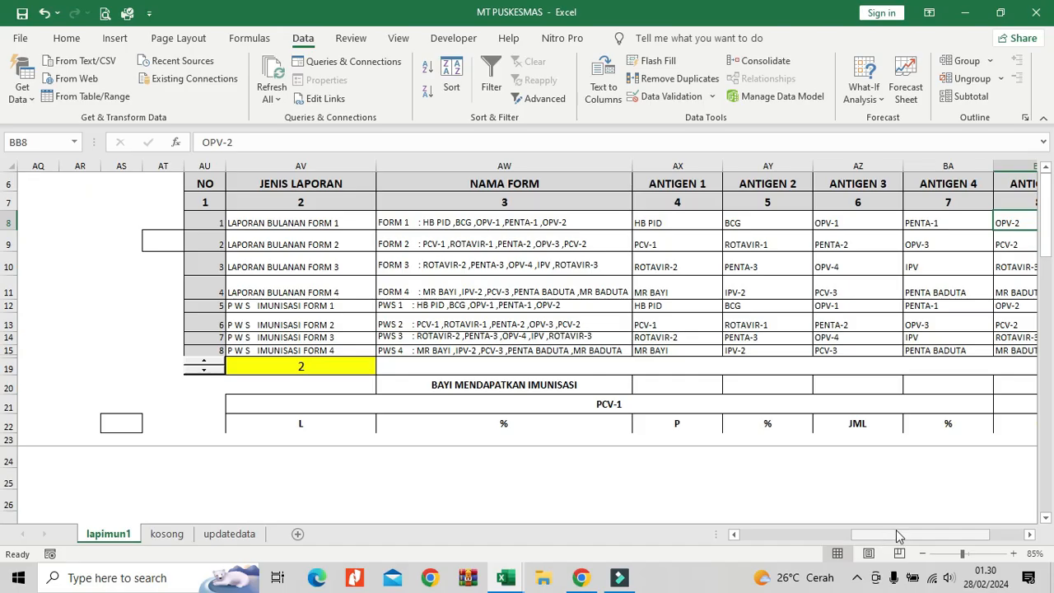
Set the VLOOKUP column index to 5 in the second antigen heading Q21 and to 6 in the third heading W21.
{"action": "left_click_drag", "start_coordinate": [885, 529], "coordinate": [787, 533]}
{"action": "left_click", "coordinate": [518, 402]}
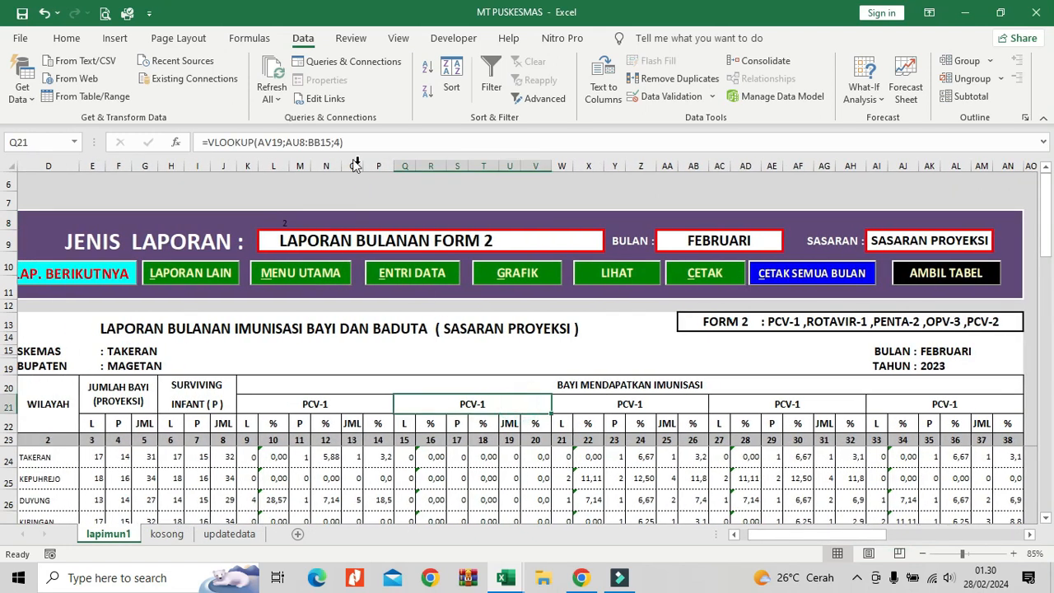
{"action": "left_click", "coordinate": [337, 142]}
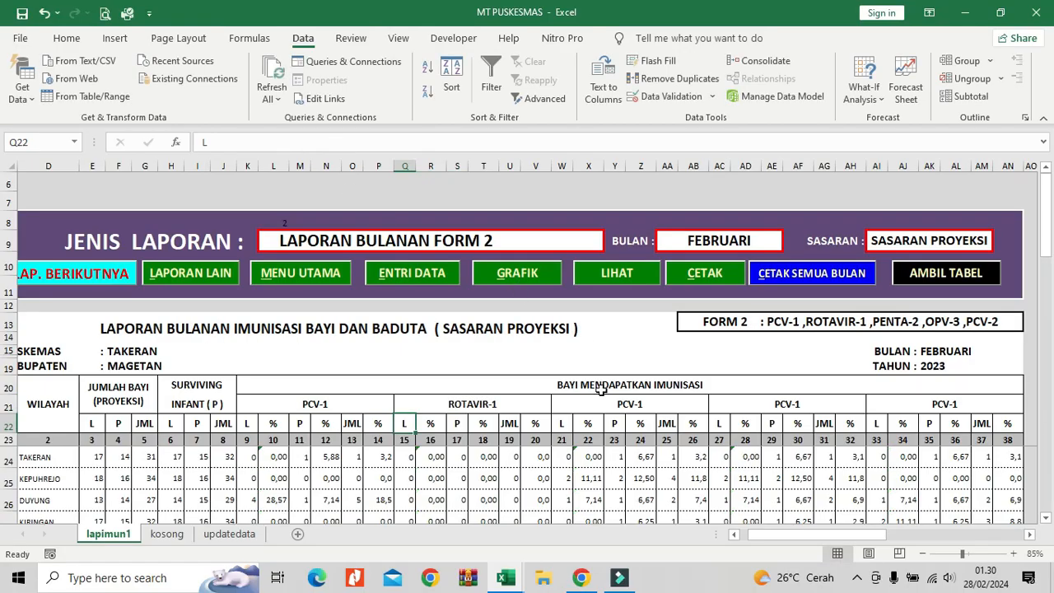
{"action": "left_click", "coordinate": [616, 404]}
{"action": "left_click", "coordinate": [335, 142]}
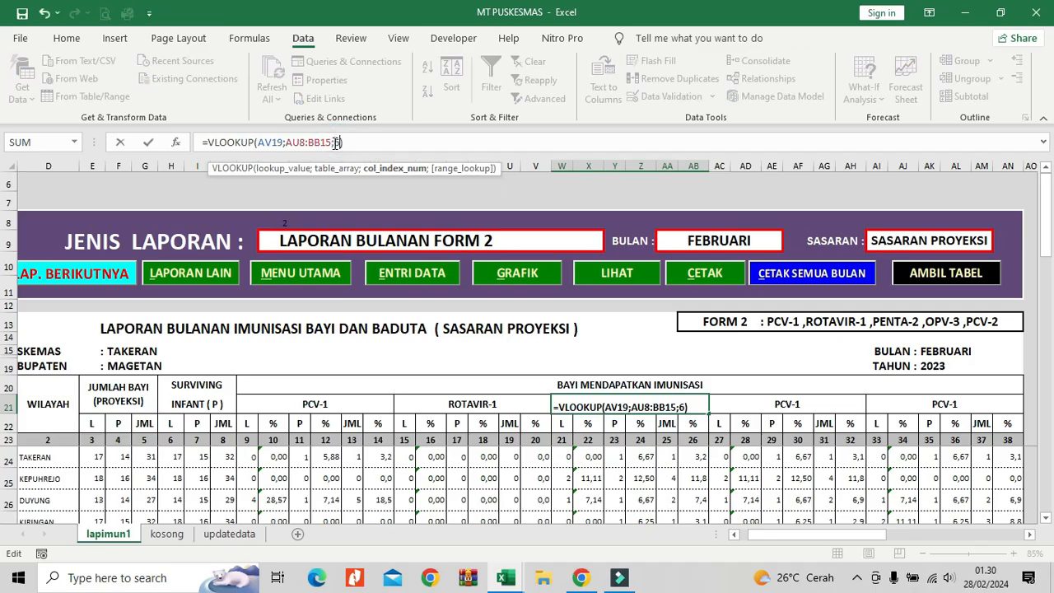
{"action": "key", "text": "Return"}
Set the VLOOKUP column index to 7 in the fourth antigen heading AC21 and to 8 in the fifth heading AI21.
{"action": "left_click", "coordinate": [754, 401]}
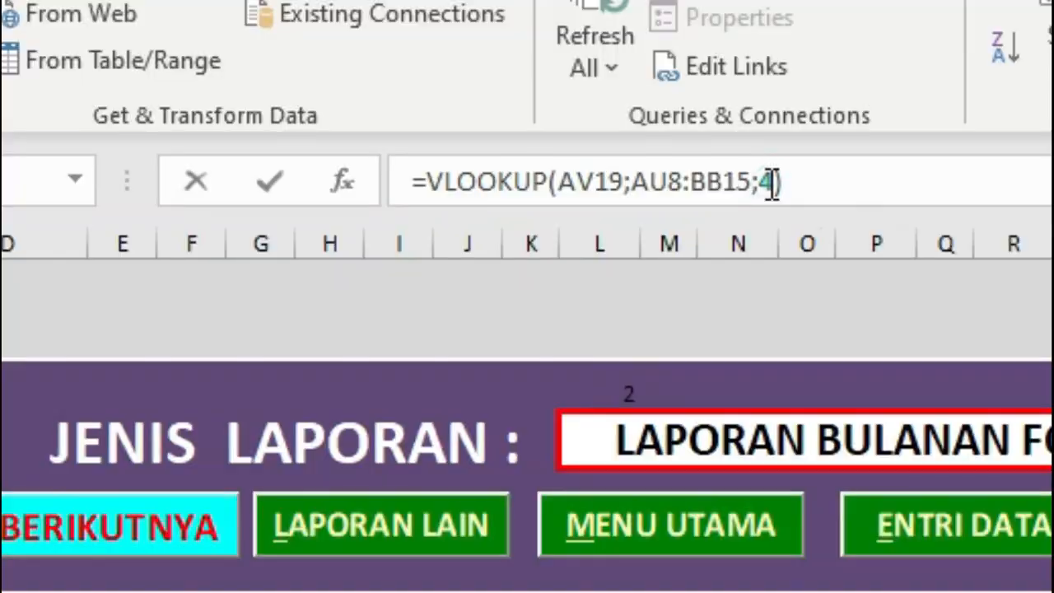
{"action": "double_click", "coordinate": [771, 182]}
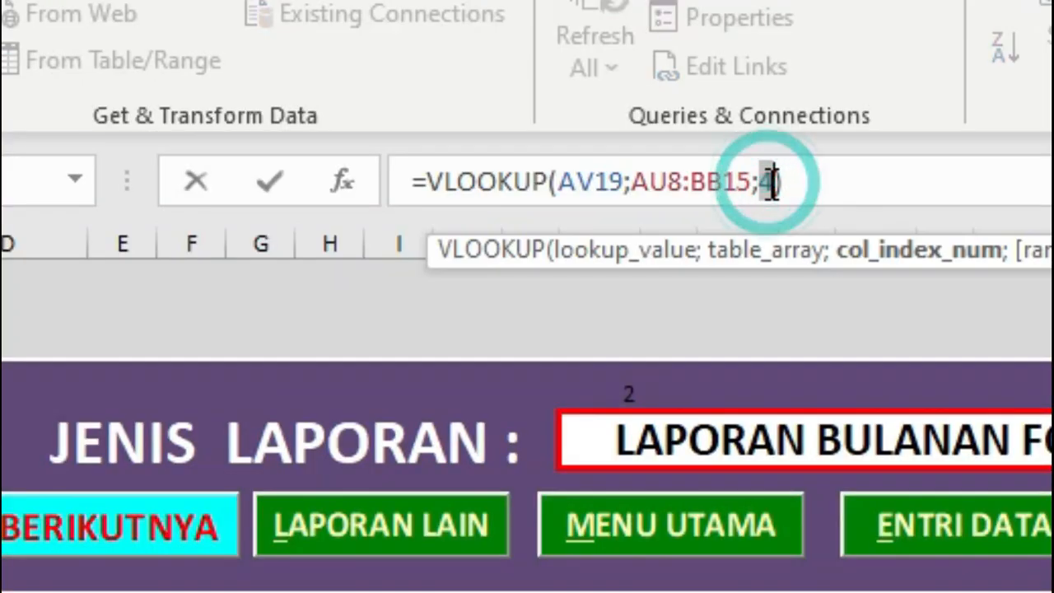
{"action": "type", "text": "7"}
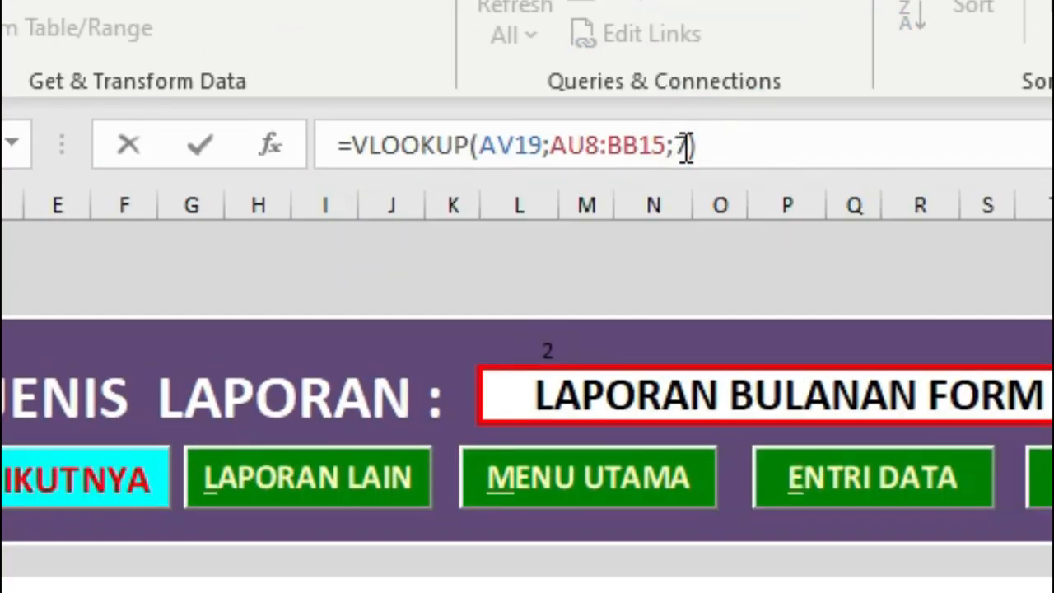
{"action": "key", "text": "Return"}
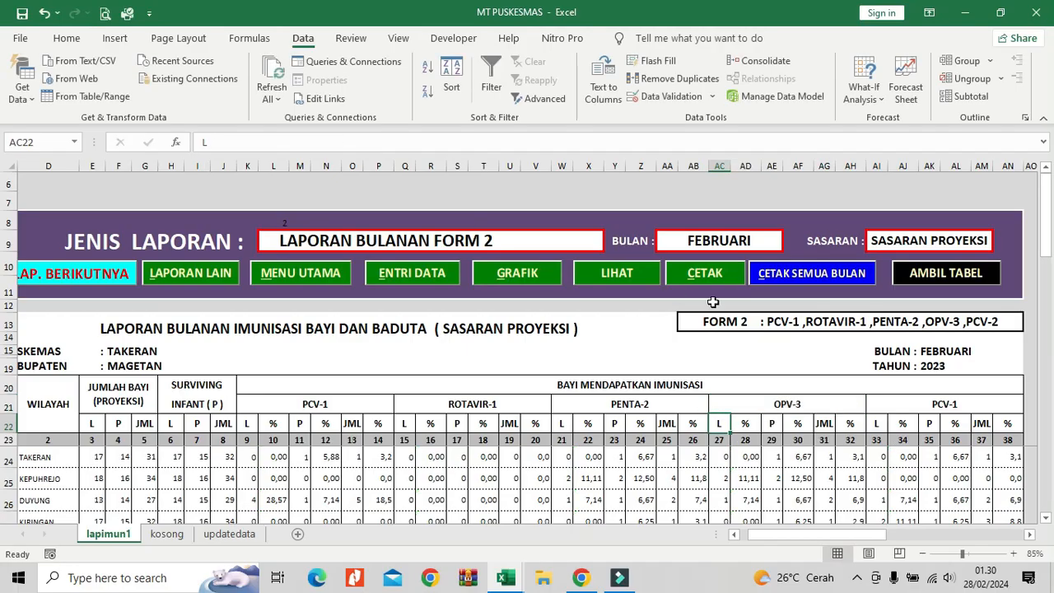
{"action": "left_click", "coordinate": [907, 401]}
{"action": "double_click", "coordinate": [341, 142]}
{"action": "type", "text": "8"}
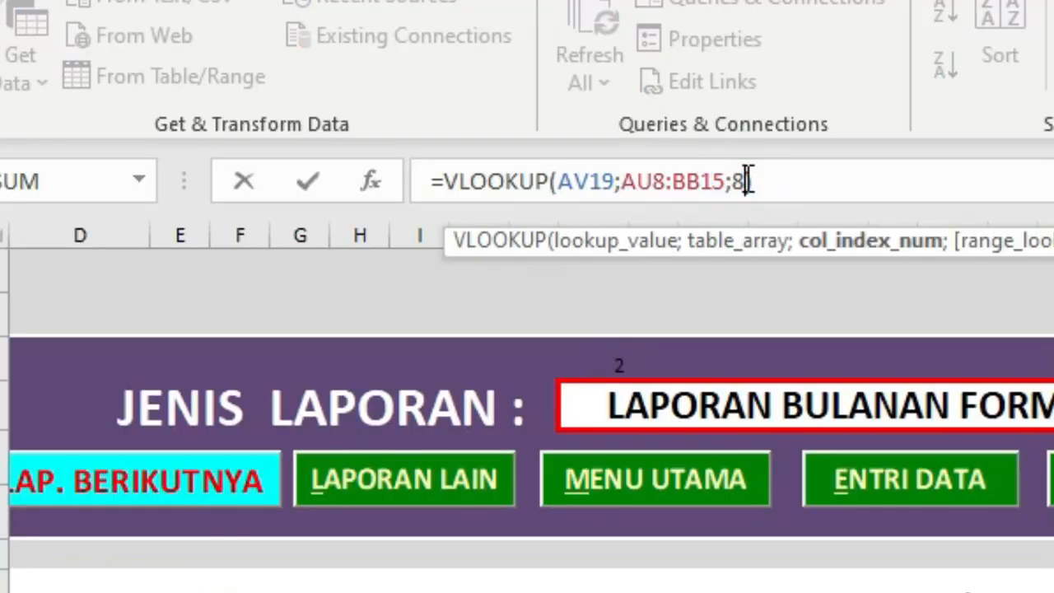
{"action": "key", "text": "Return"}
Test the headings by switching the report type to LAPORAN BULANAN FORM 3, LAPORAN BULANAN FORM 4 and P W S IMUNISASI FORM 3 in turn.
{"action": "left_click", "coordinate": [260, 384]}
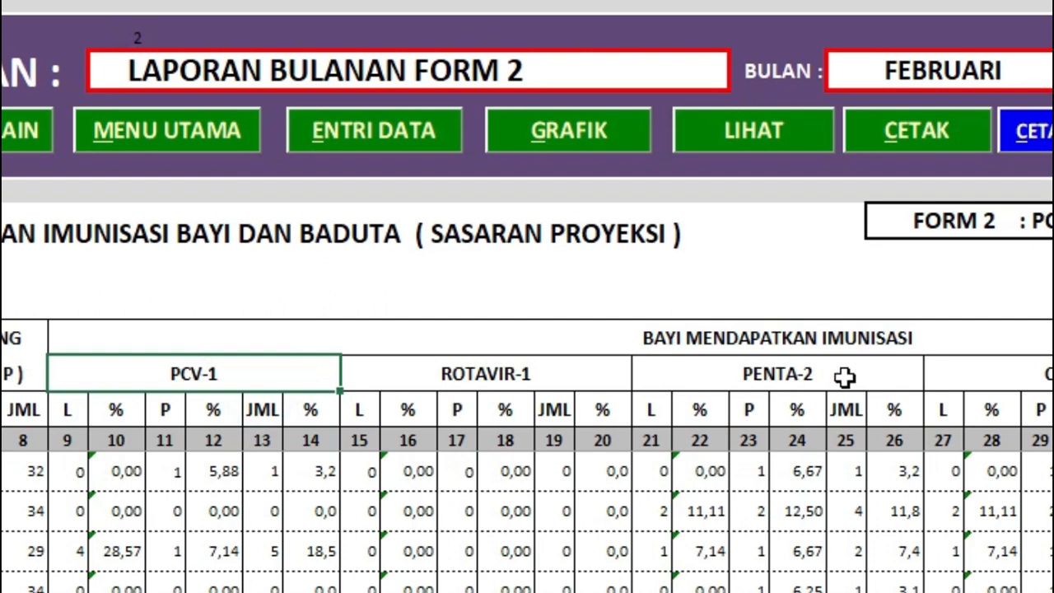
{"action": "left_click", "coordinate": [679, 77]}
{"action": "left_click", "coordinate": [741, 78]}
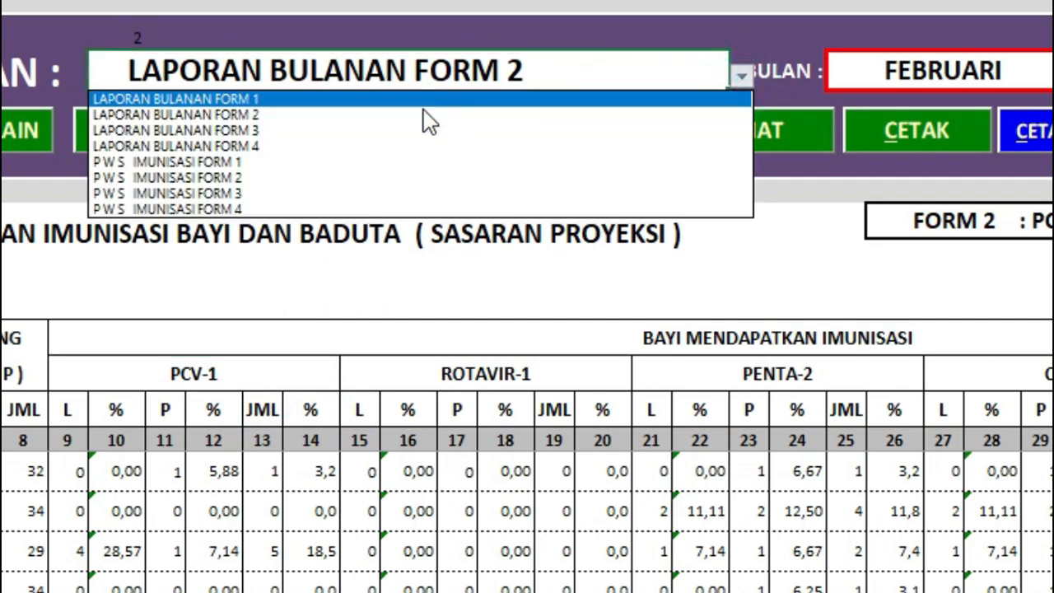
{"action": "left_click", "coordinate": [398, 135]}
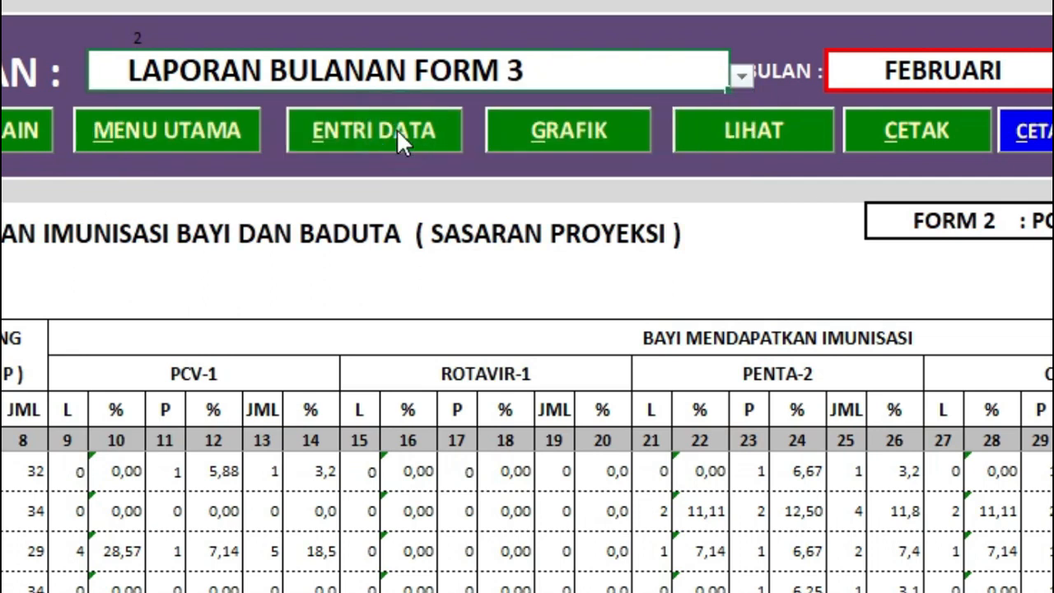
{"action": "left_click", "coordinate": [741, 78]}
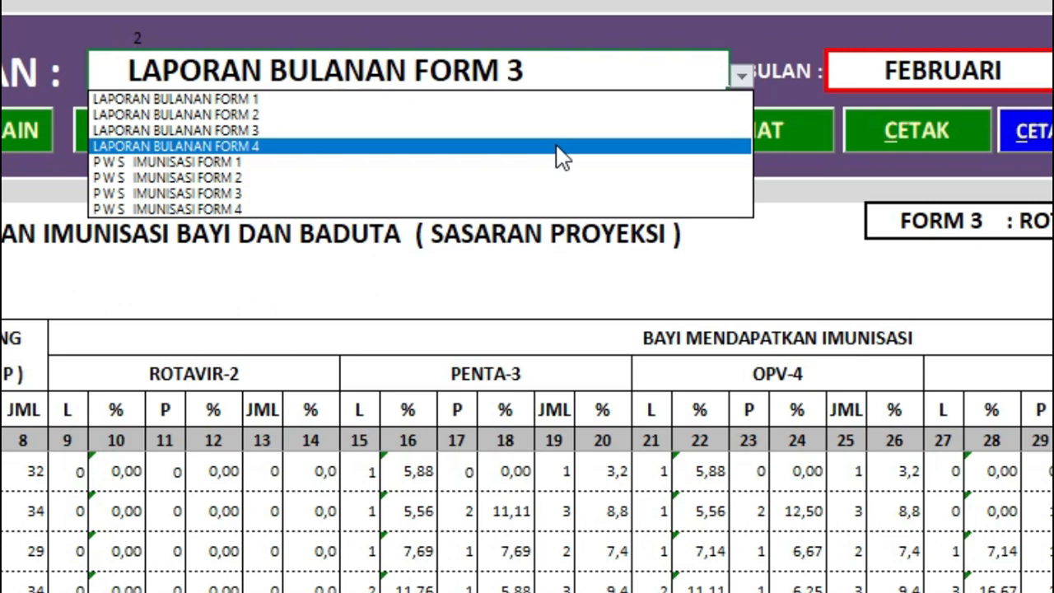
{"action": "left_click", "coordinate": [561, 147]}
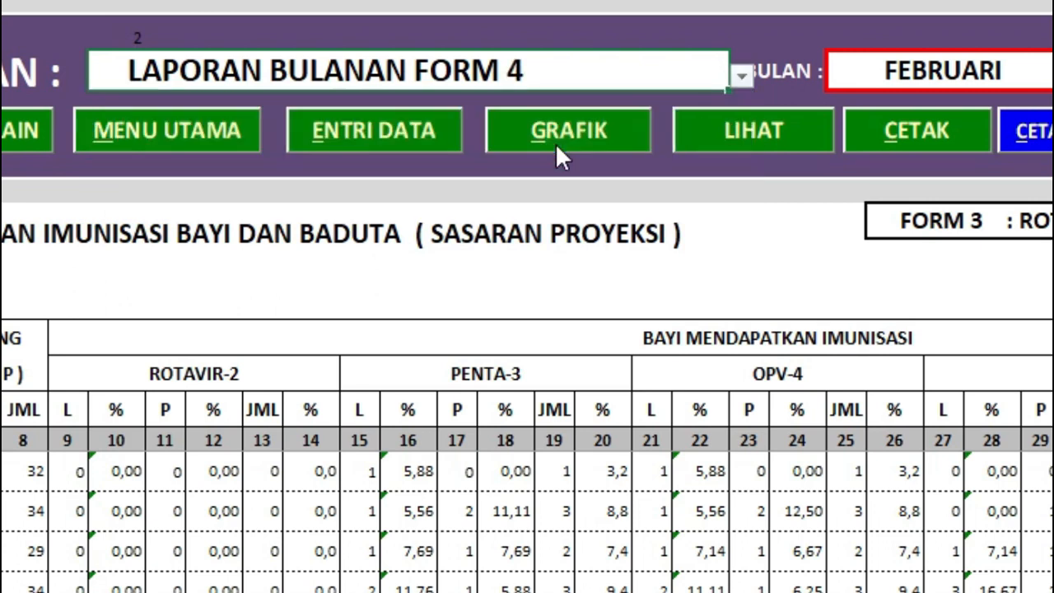
{"action": "left_click", "coordinate": [741, 77]}
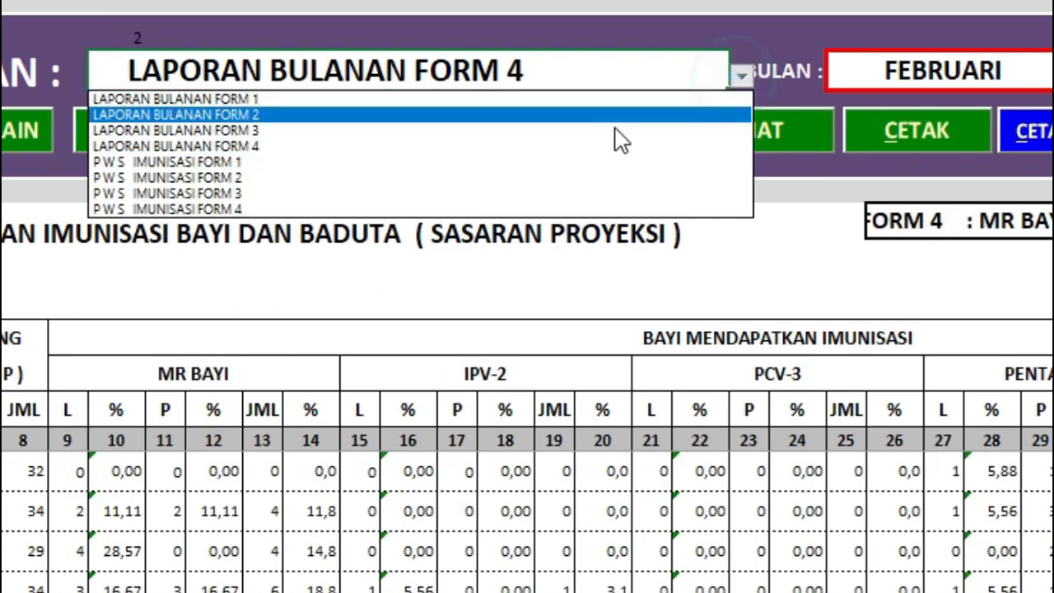
{"action": "left_click", "coordinate": [536, 195]}
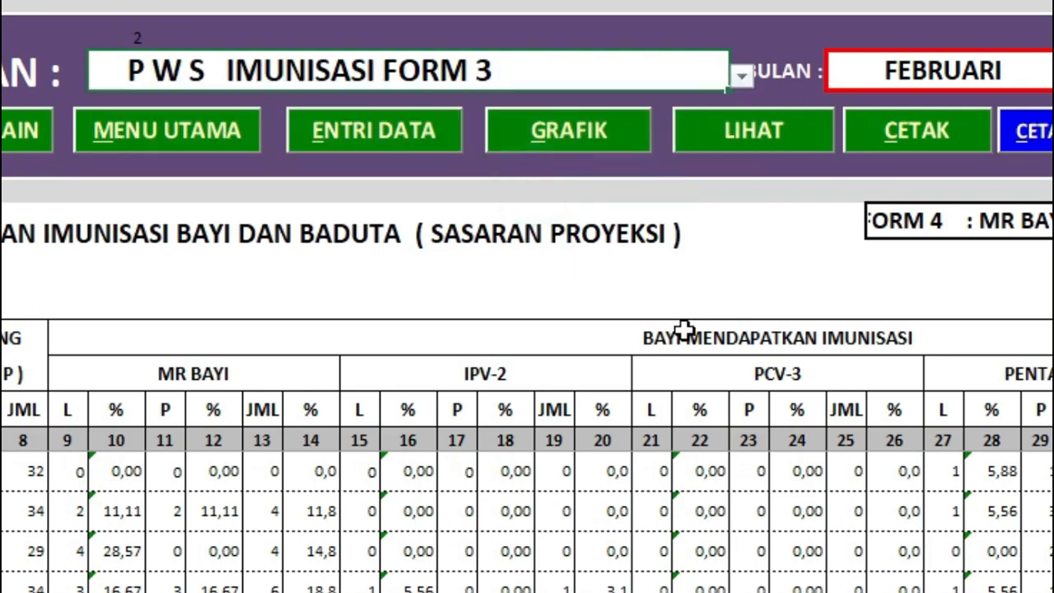